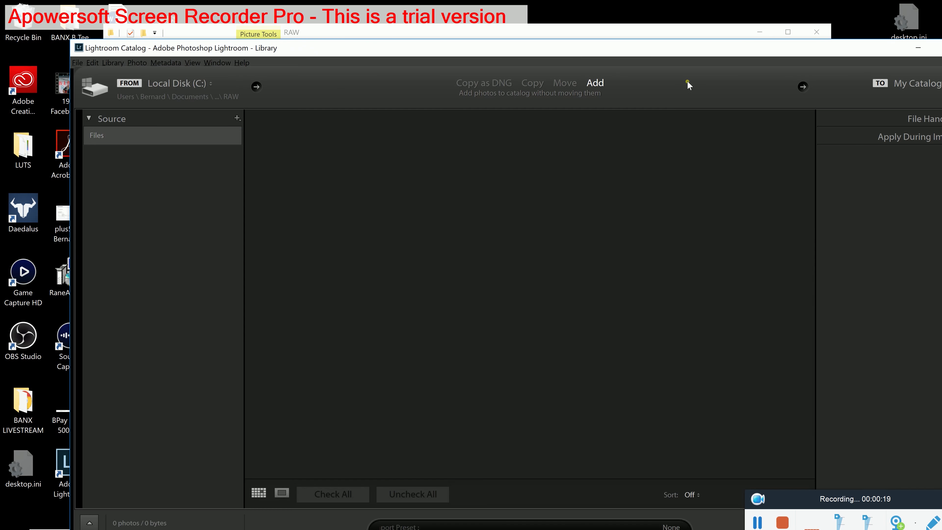
Import the photos from the RAW folder into the catalog, adding them without moving the files
left_click_drag(652, 55, 593, 47)
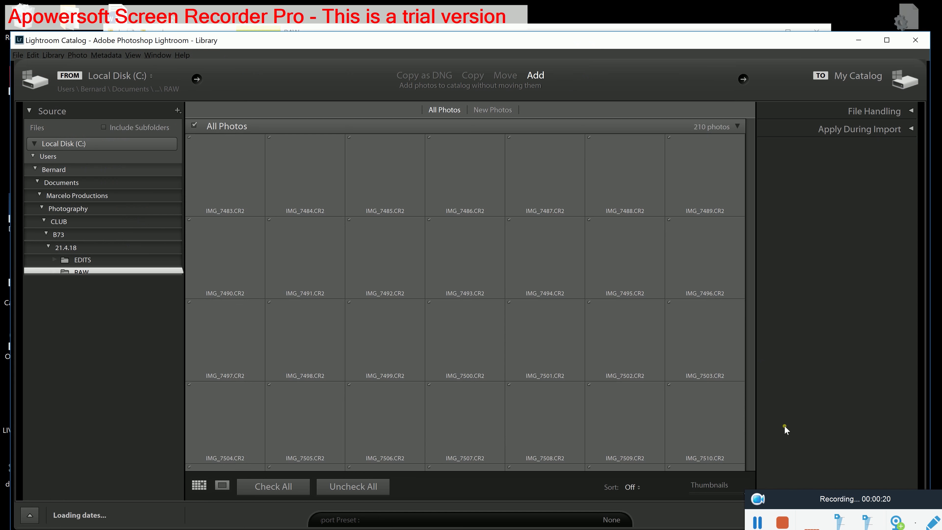
left_click(776, 497)
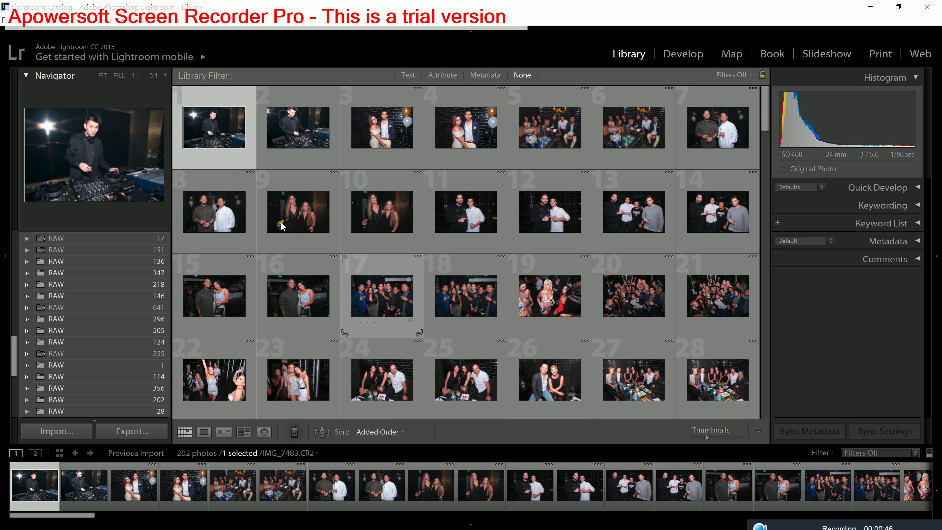
Select all imported photos and apply the B73 user preset to the active photo in the Develop module
key("ctrl+a")
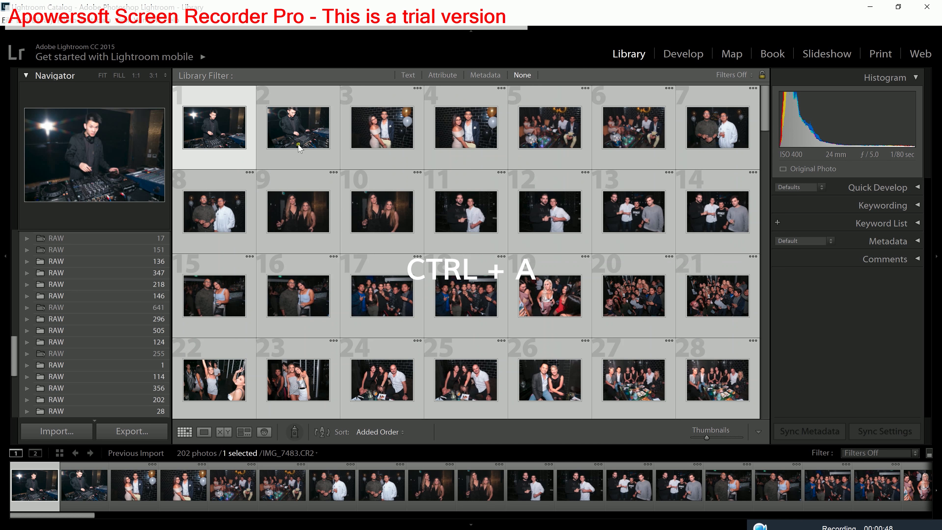
left_click(682, 55)
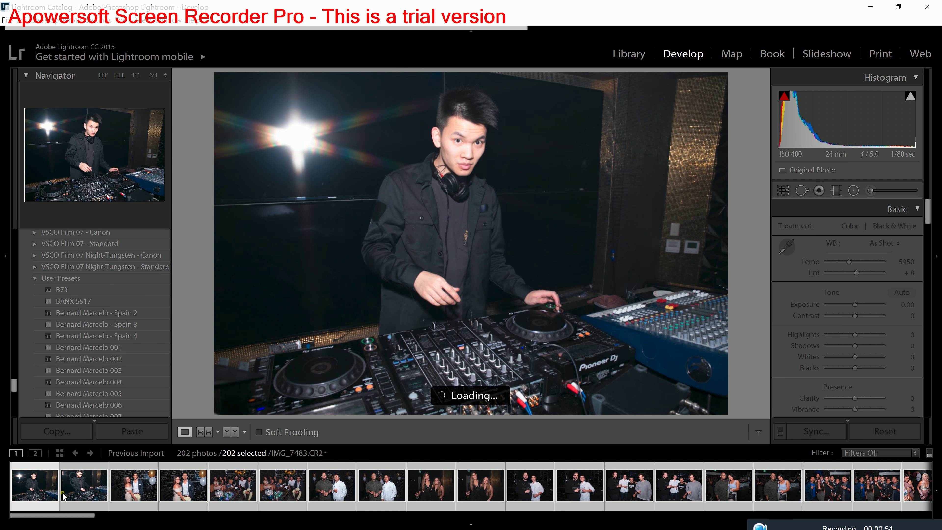
left_click(62, 289)
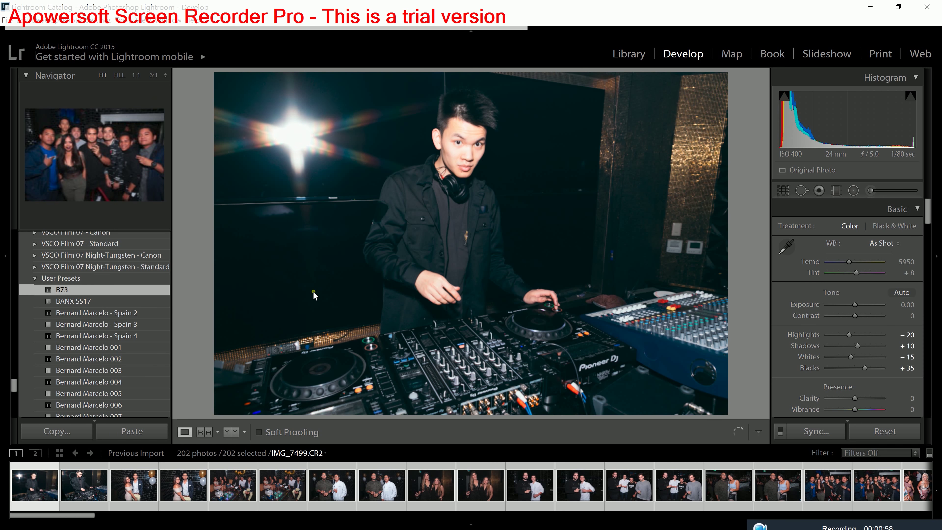
Synchronize every develop setting of the active photo across all selected photos
left_click(805, 433)
left_click(404, 289)
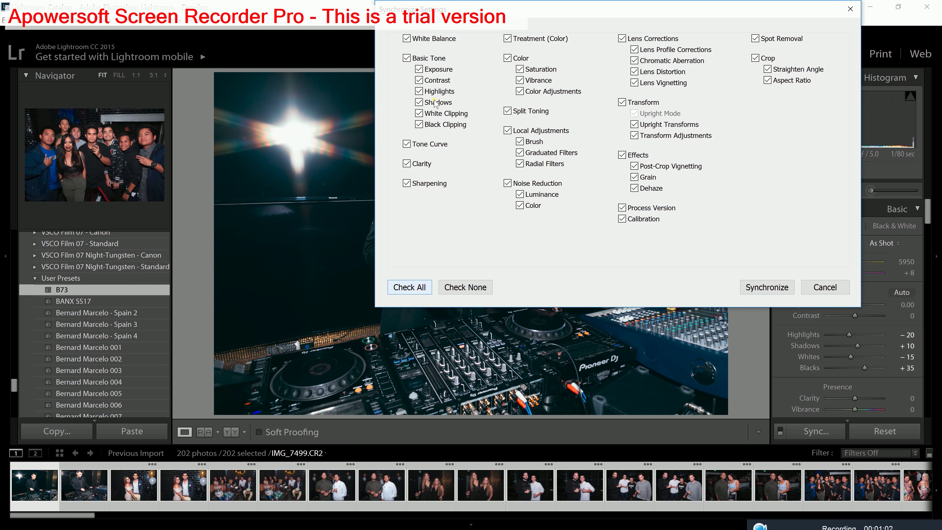
left_click(765, 288)
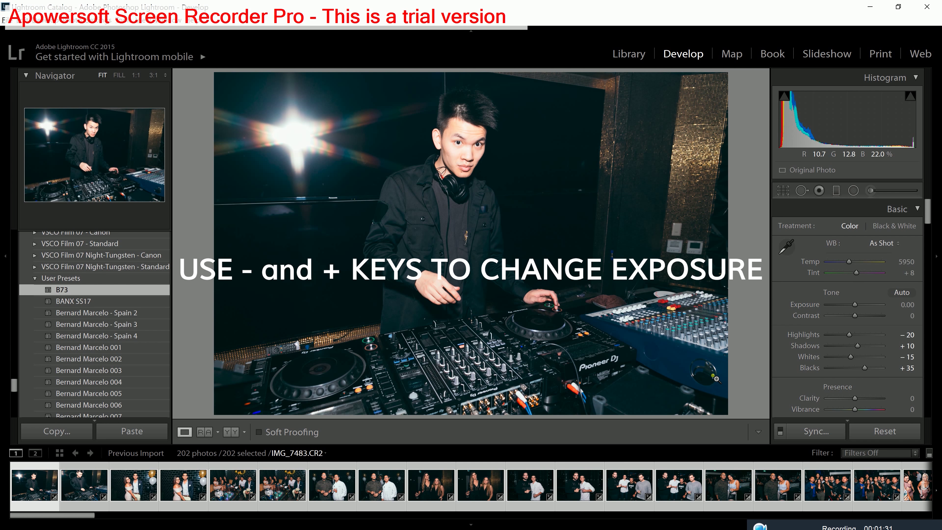
Lower the exposure of IMG_7484, the second DJ photo, fine-tuning it in small increments
left_click(51, 480)
left_click(80, 488)
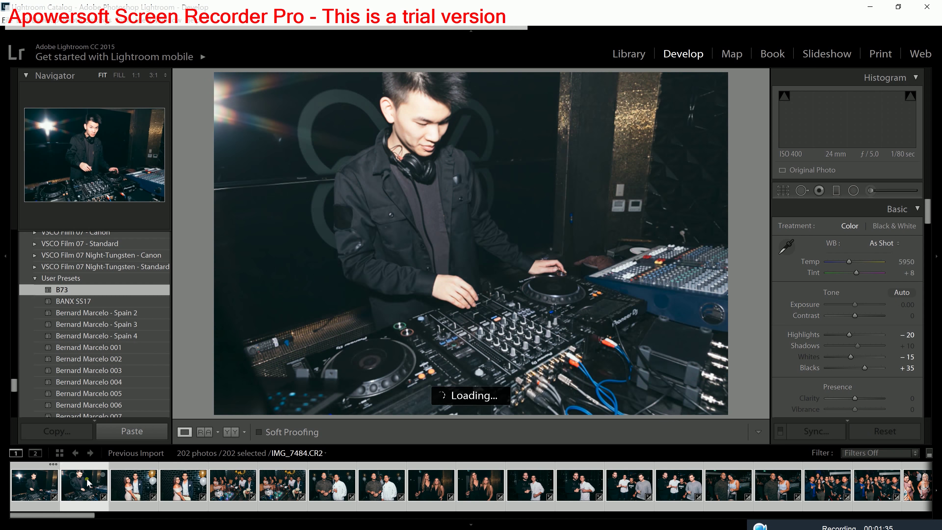
key("minus")
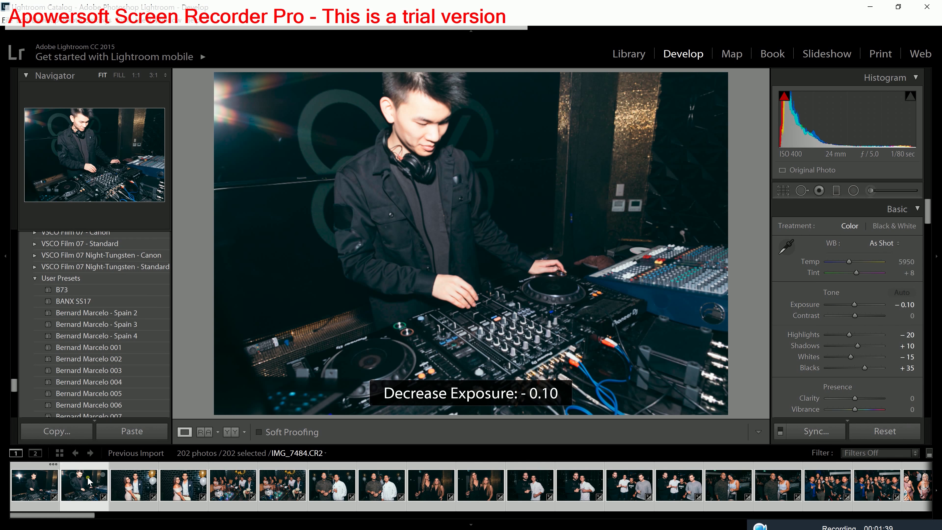
key("minus")
key("minus")
key("minus")
key("minus")
key("equal")
key("equal")
Set the exposure of the couple photo IMG_7485 to -0.10 and of the group photo IMG_7487 to +0.60
key("Right")
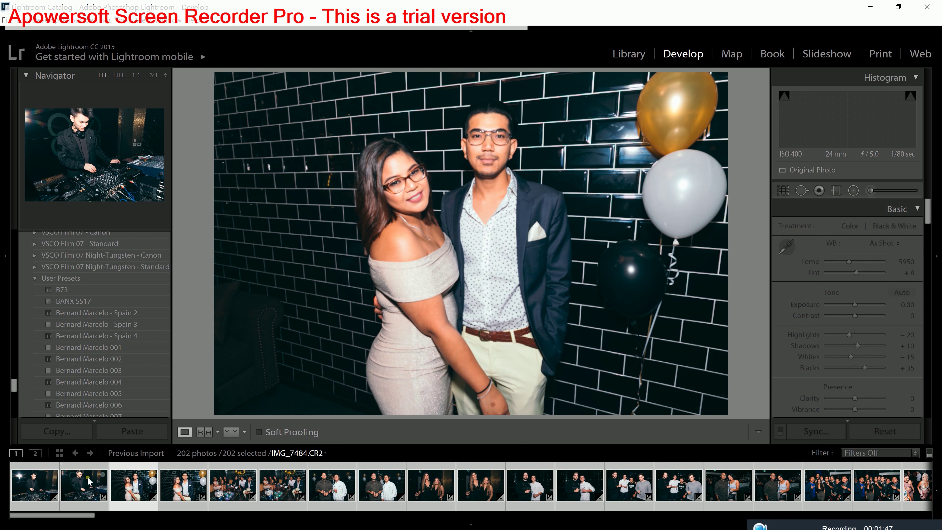
key("minus")
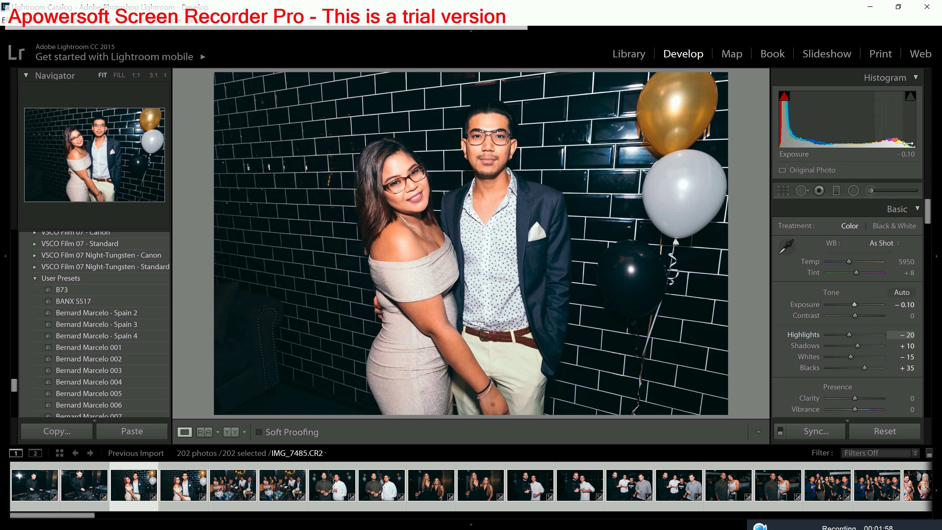
key("Right")
key("Right")
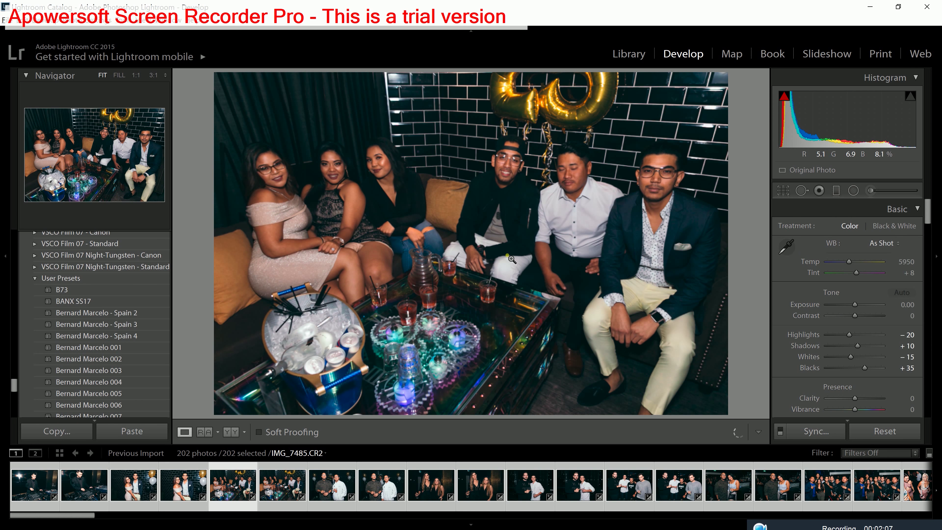
key("equal")
key("equal")
key("equal")
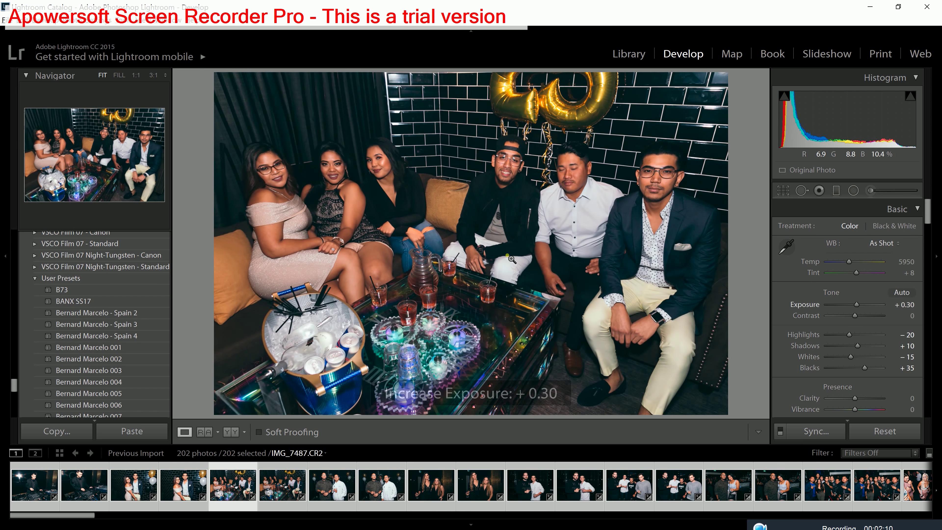
key("equal")
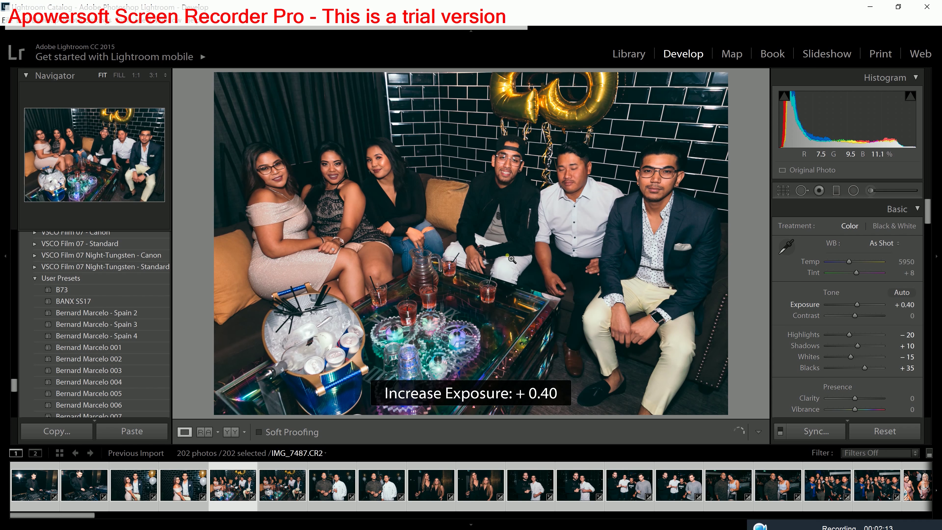
key("equal")
key("equal")
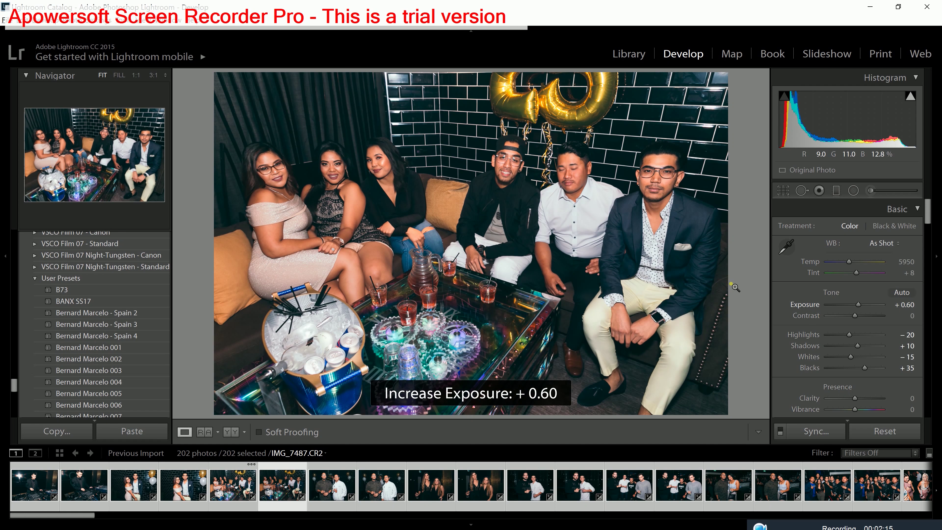
Raise the exposure of the second sofa group photo, IMG_7488, to +0.40
key("backslash")
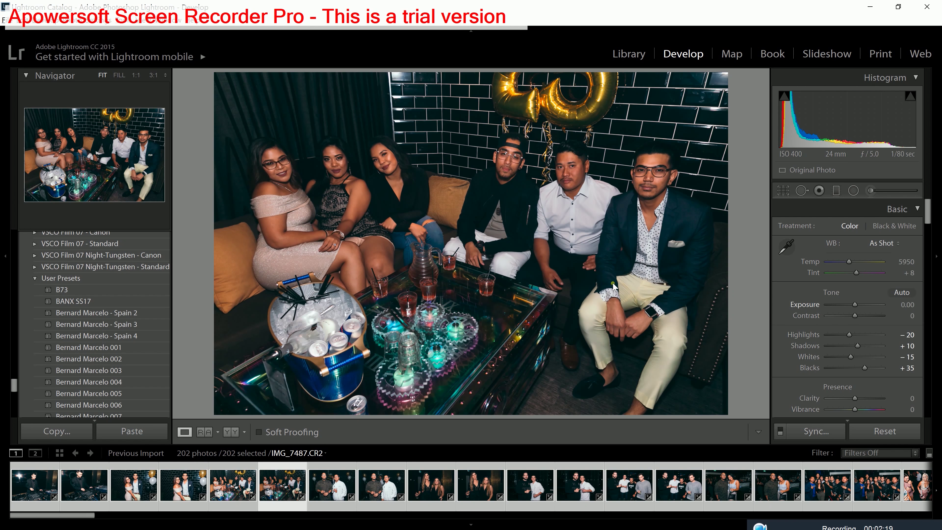
key("equal")
key("equal")
key("equal")
key("equal")
key("equal")
key("equal")
key("equal")
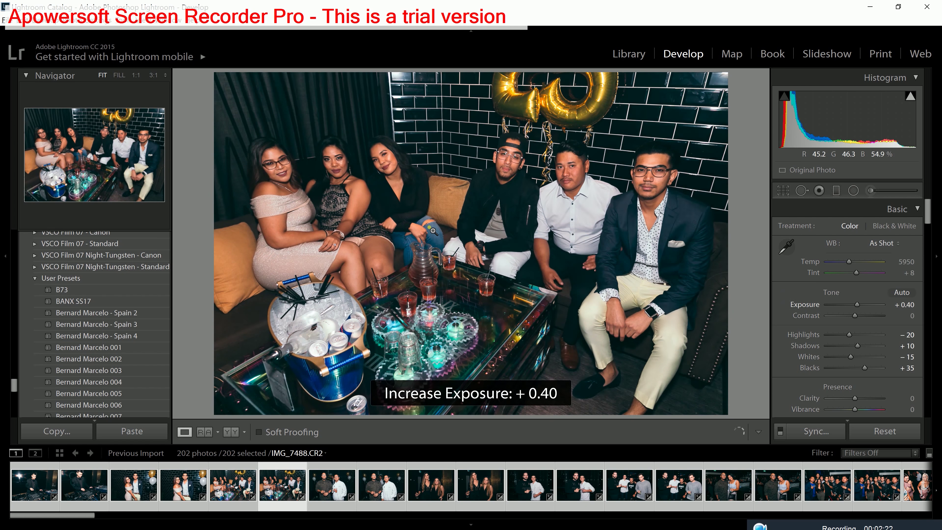
Slightly lower the exposure of the photo of two men, and set the first photo of two women in black to +0.60
key("Right")
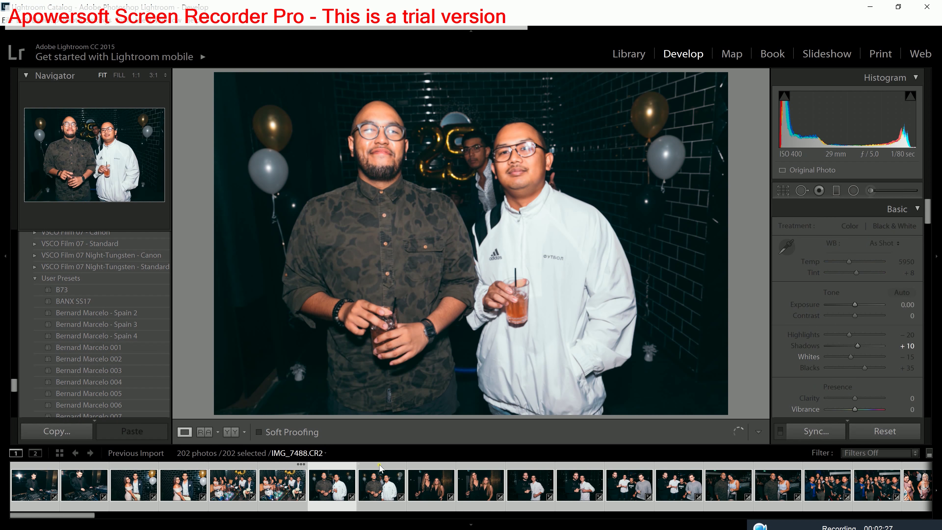
key("minus")
key("Right")
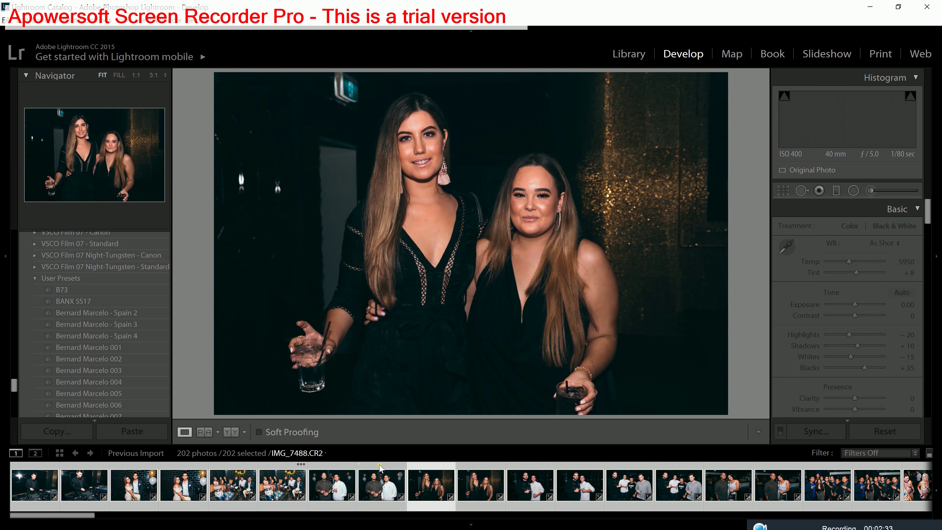
key("equal")
key("equal")
key("equal")
key("equal")
key("equal")
key("equal")
Set the exposure of IMG_7520, the second photo of two women in red tops, to -0.90
scroll(380, 482, "down", 10)
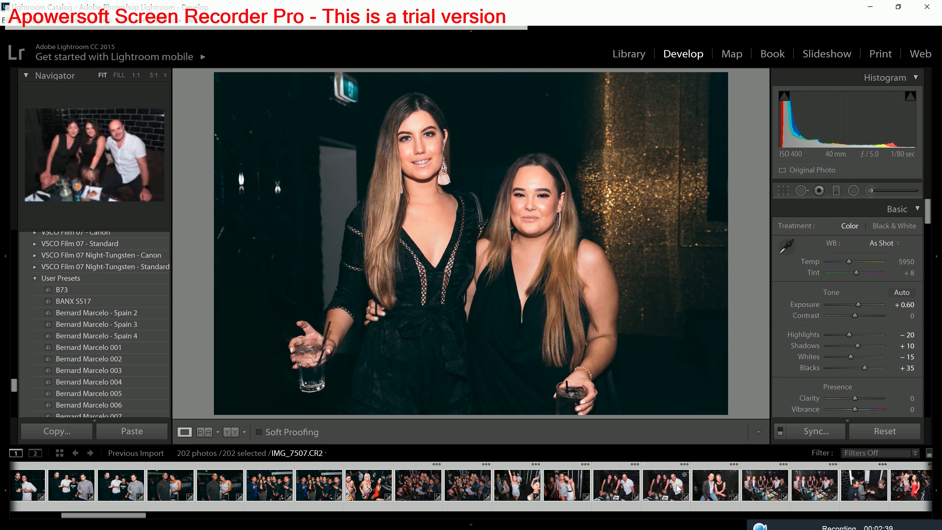
left_click(467, 489)
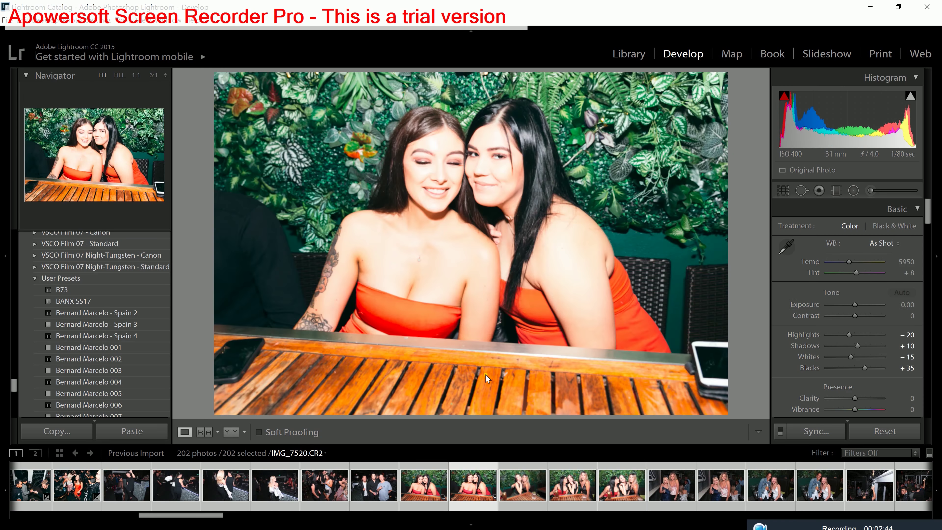
key("minus")
key("minus")
key("minus")
key("minus")
key("minus")
key("minus")
key("minus")
key("minus")
key("minus")
key("minus")
key("equal")
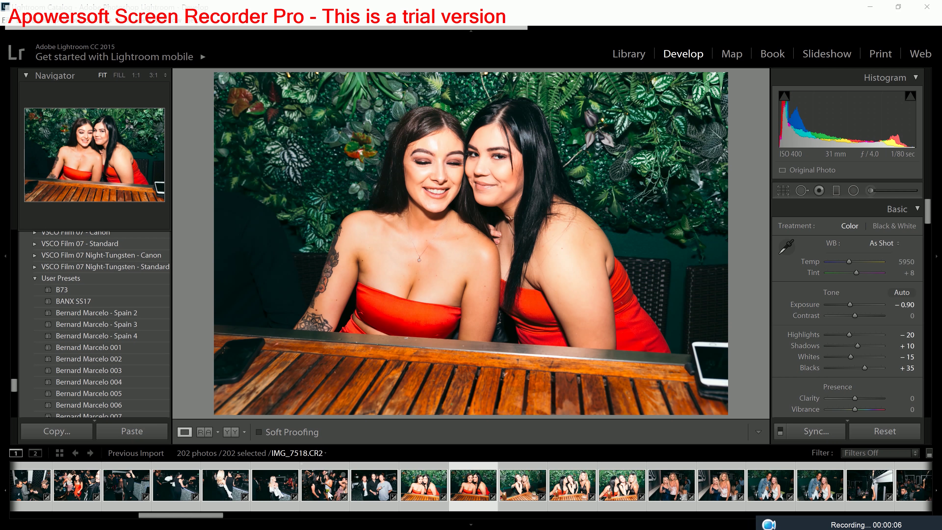
Set the exposure of IMG_7516, the blonde woman standing at the bar, to -0.50
left_click(276, 489)
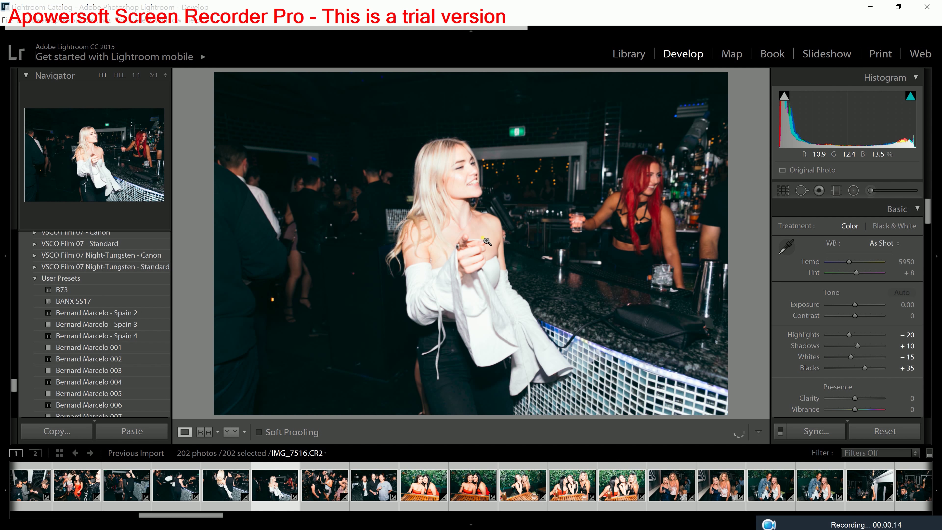
key("minus")
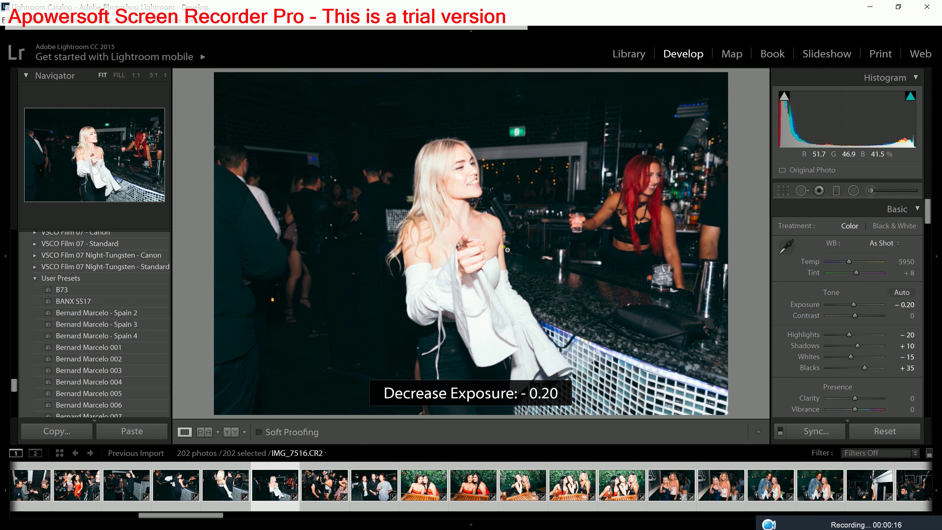
key("minus")
key("minus")
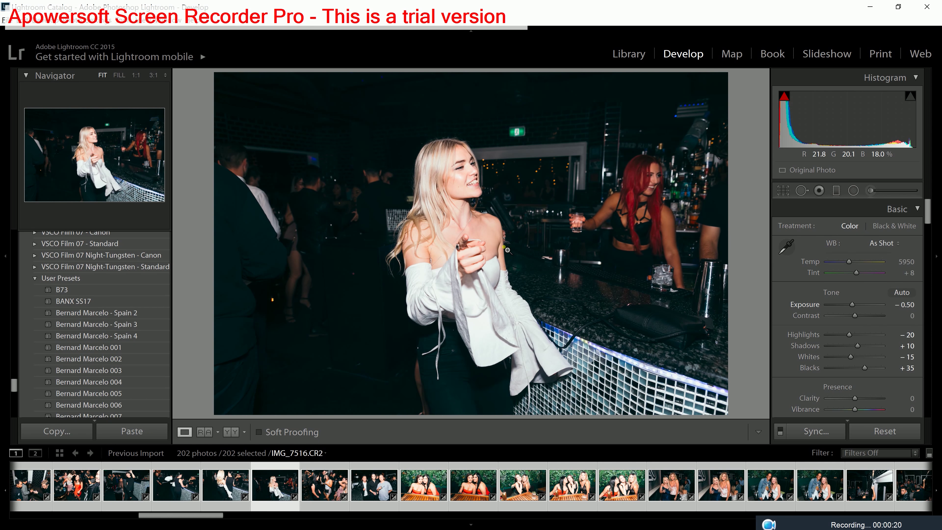
key("minus")
key("equal")
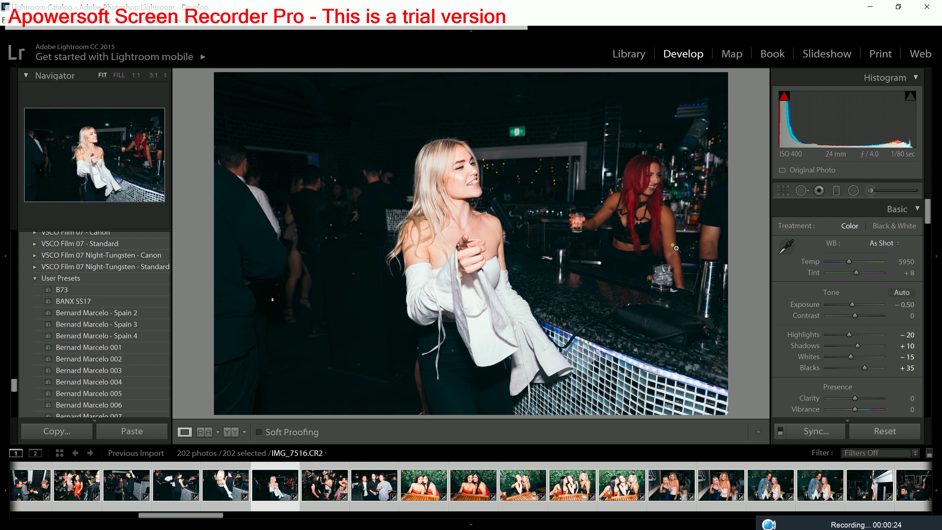
Set the exposure of IMG_7523, the three women at the wooden table, to -1.20
left_click(631, 489)
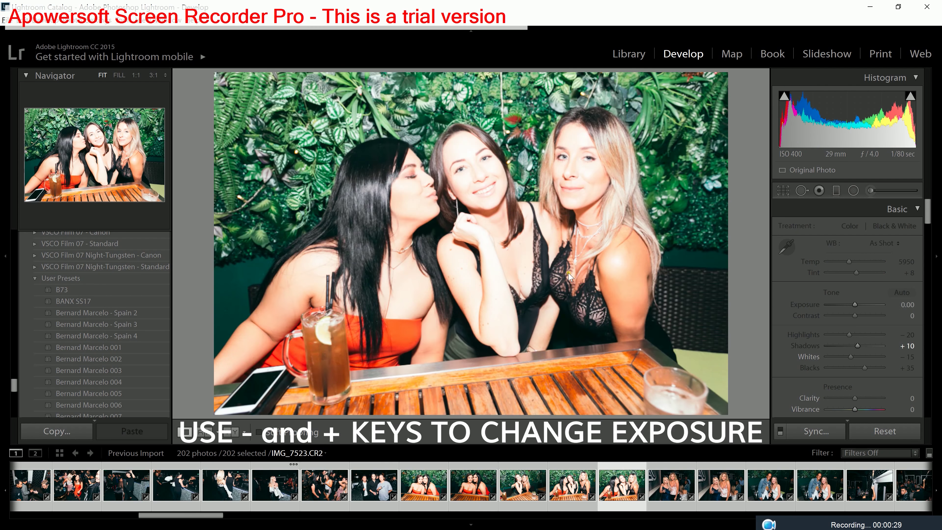
key("minus")
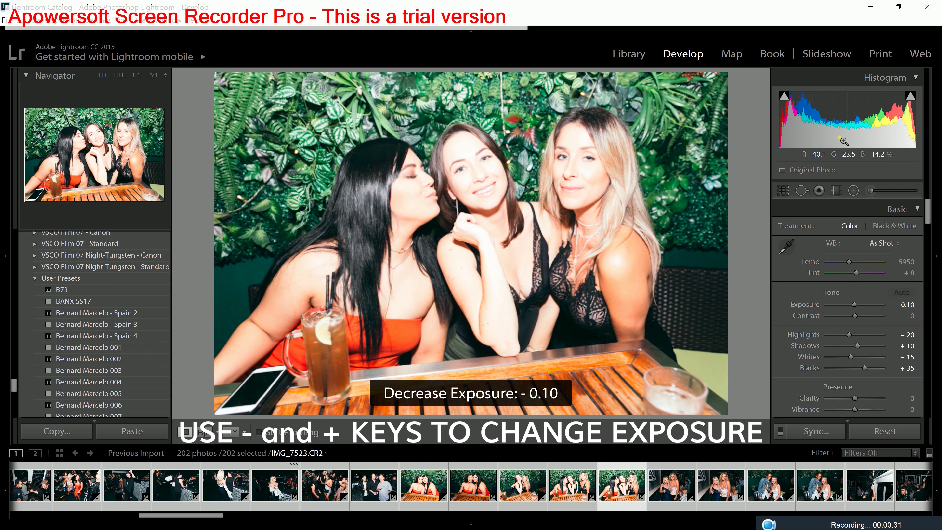
key("minus")
key("minus")
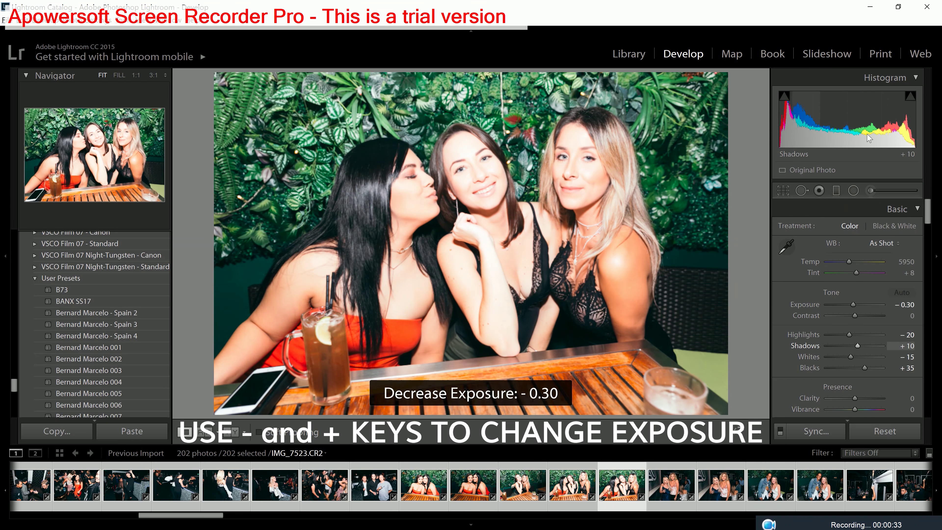
key("minus")
key("minus")
key("minus")
key("minus")
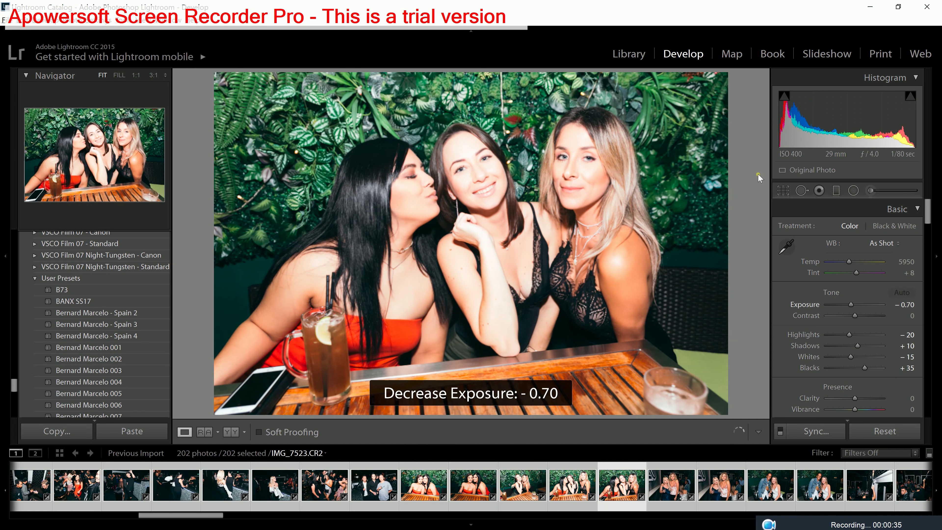
key("minus")
key("minus")
key("minus")
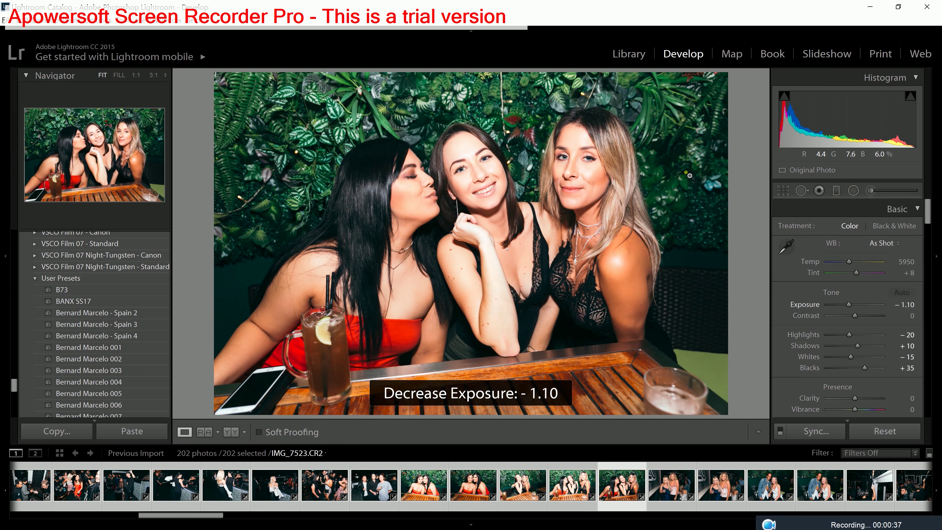
key("minus")
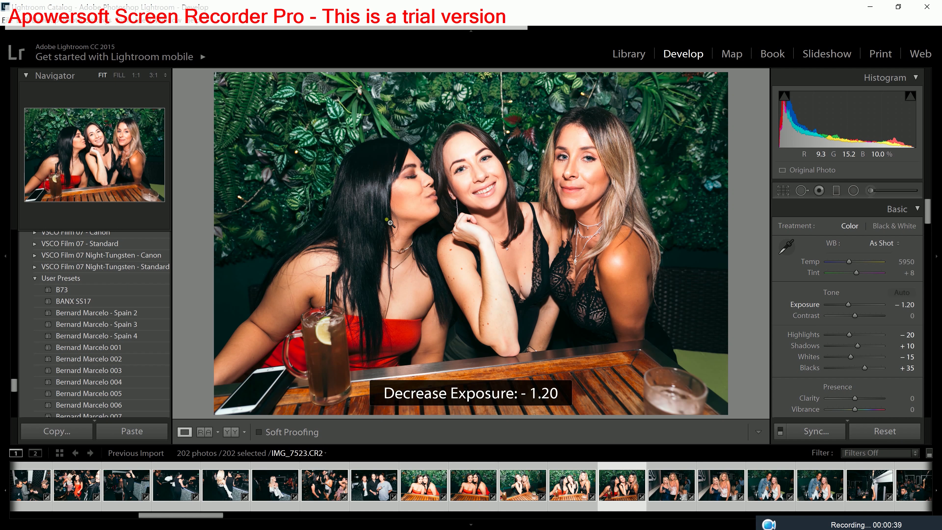
Raise the exposure of IMG_7547, the seated couple holding drinks, to +0.60
scroll(584, 482, "down", 5)
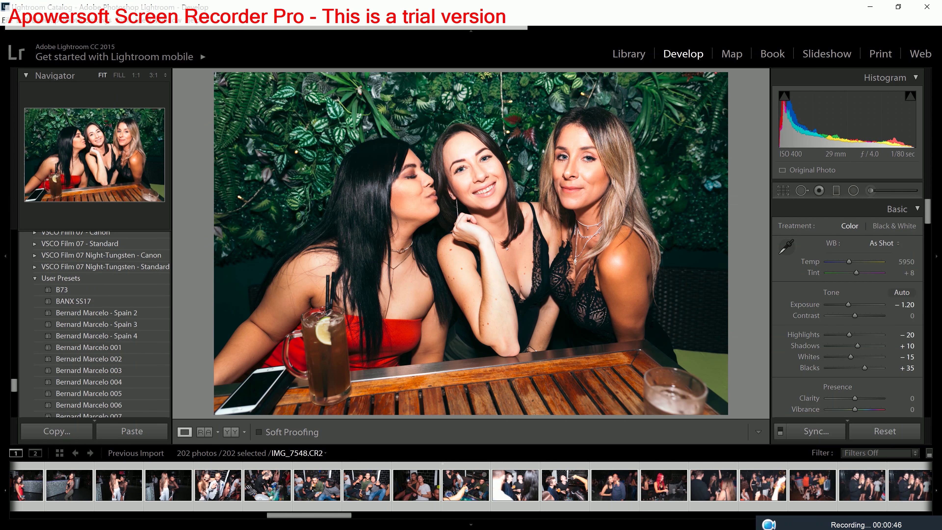
left_click(428, 480)
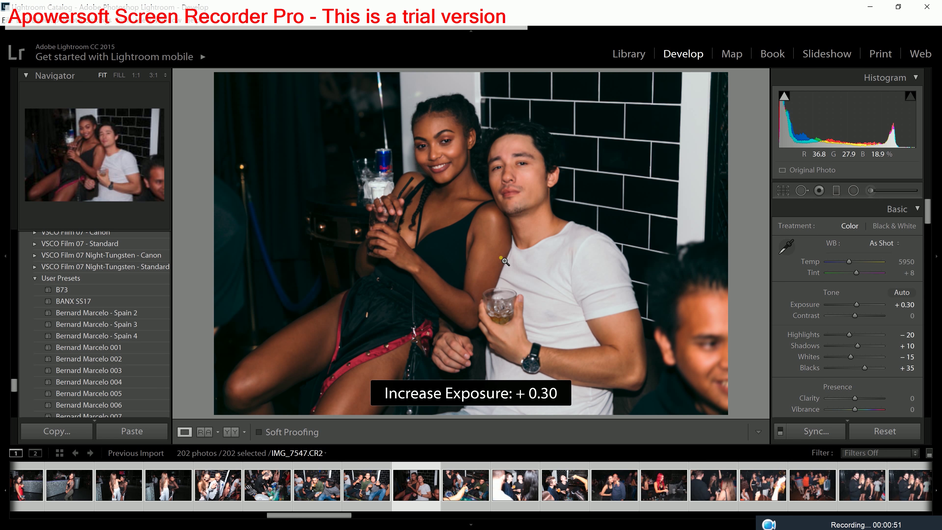
key("equal")
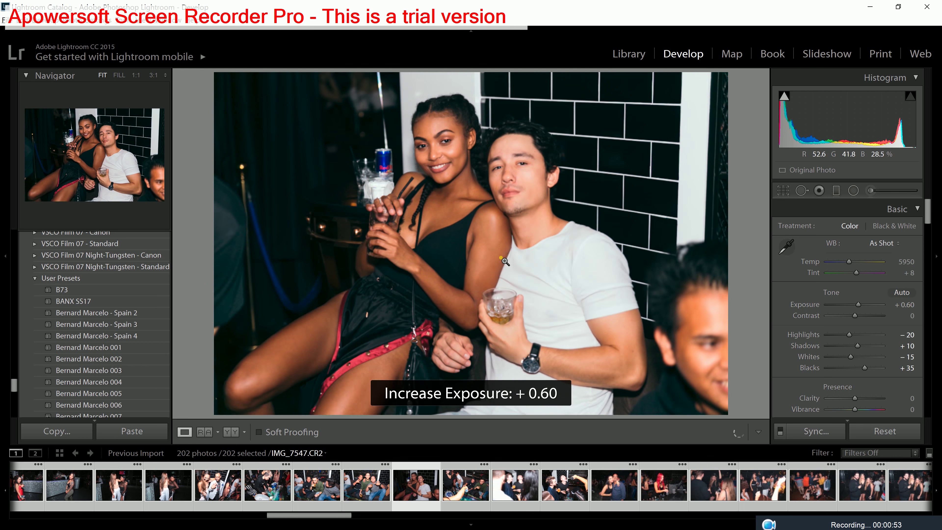
Set the exposure of IMG_7619, the two women in burgundy dresses, to +0.40
key("equal")
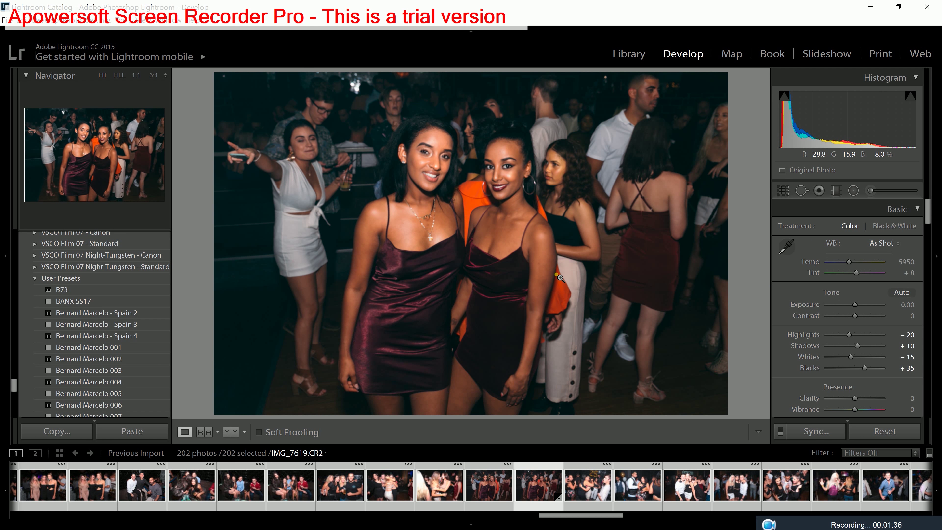
key("equal")
key("equal")
key("equal")
key("equal")
key("equal")
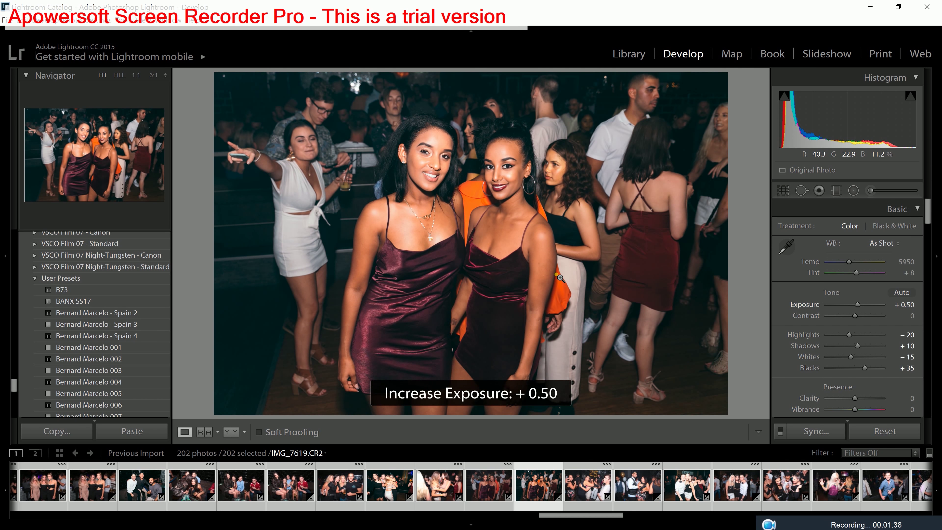
key("minus")
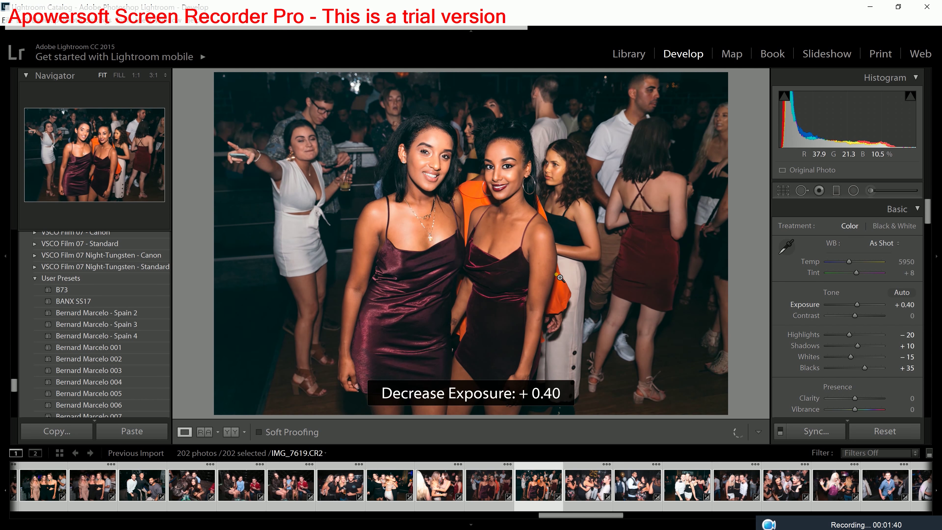
Crop IMG_7619 slightly tighter around the two women in burgundy dresses, keeping the original aspect ratio
left_click(782, 190)
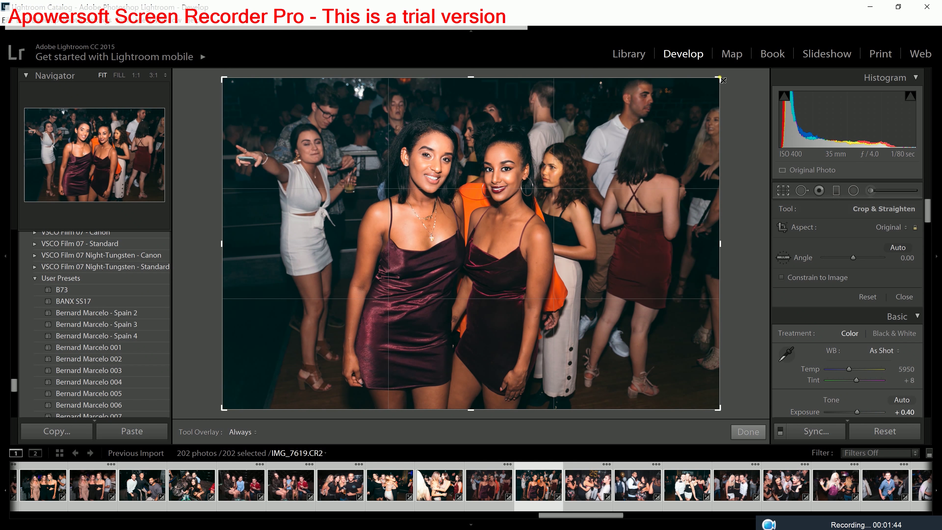
left_click_drag(722, 81, 719, 88)
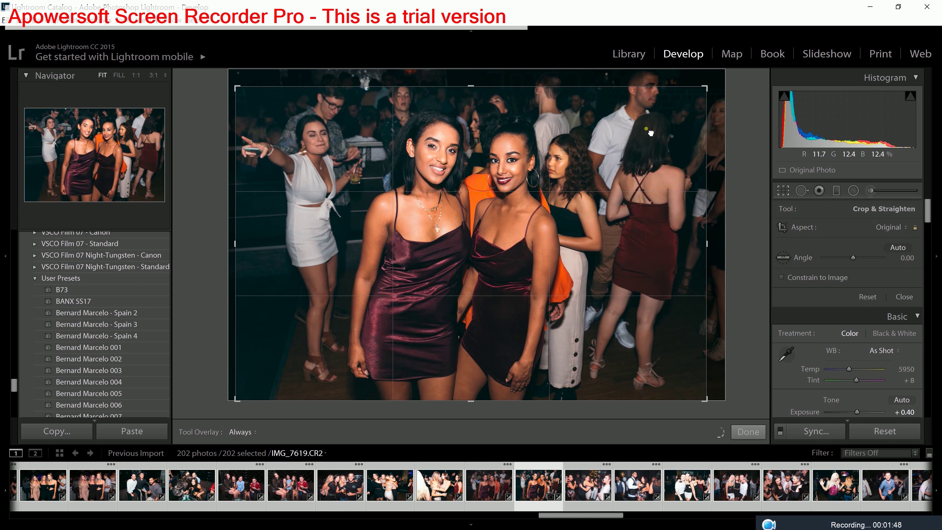
left_click(710, 244)
left_click_drag(708, 247, 699, 245)
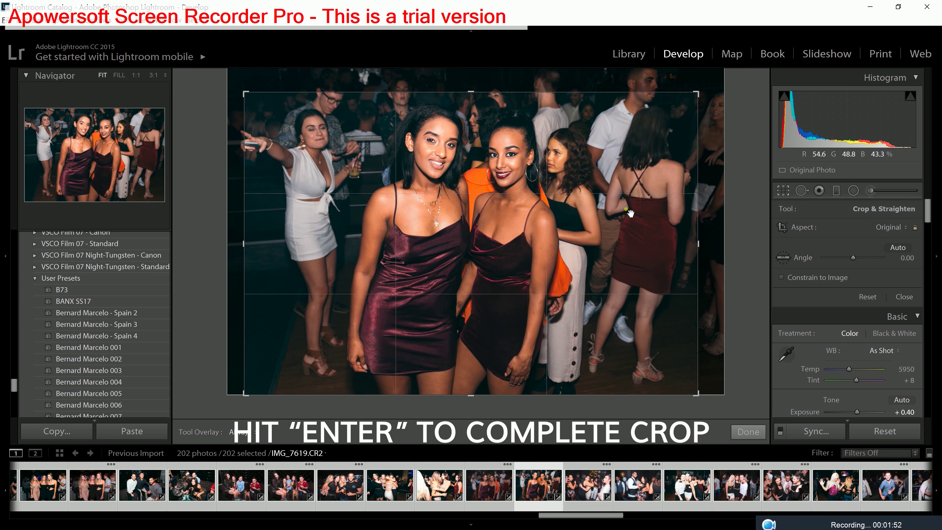
key("Return")
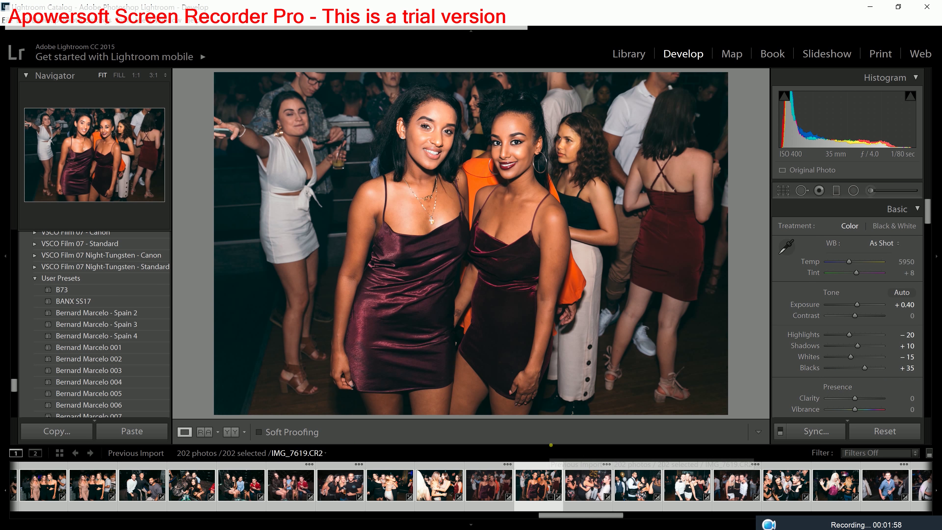
Lower the exposure of IMG_7617, the bright shot of two women embracing, to -0.40
left_click(443, 484)
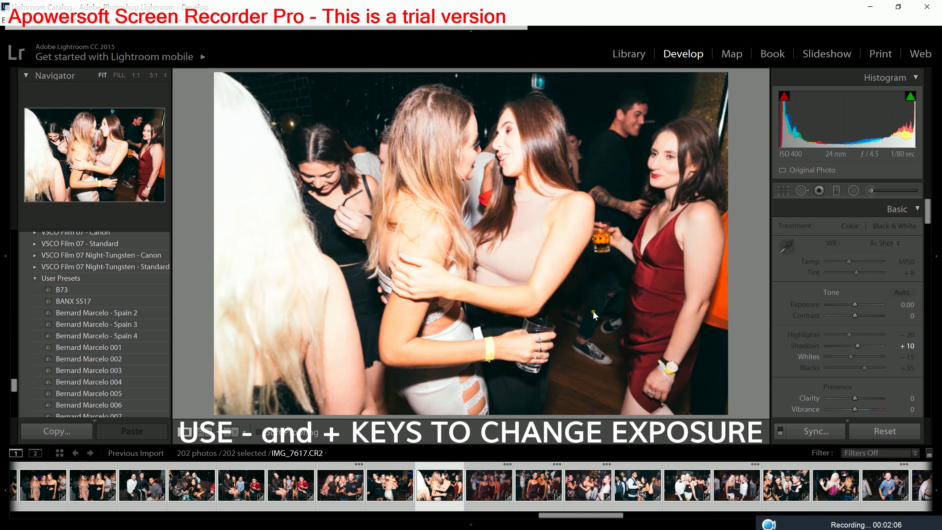
key("minus")
key("minus")
key("minus")
key("minus")
key("minus")
key("minus")
key("minus")
key("minus")
key("minus")
key("minus")
key("minus")
key("minus")
key("minus")
key("minus")
key("minus")
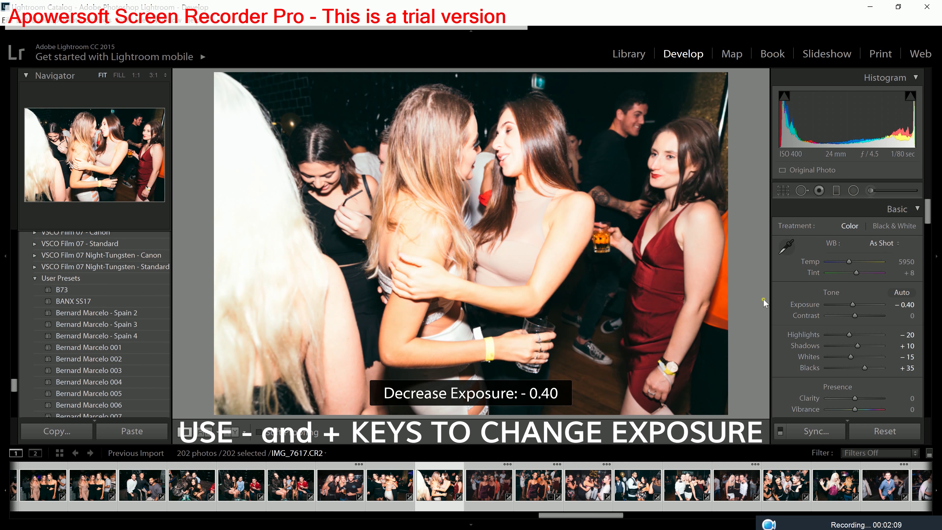
key("plus")
key("plus")
key("plus")
key("plus")
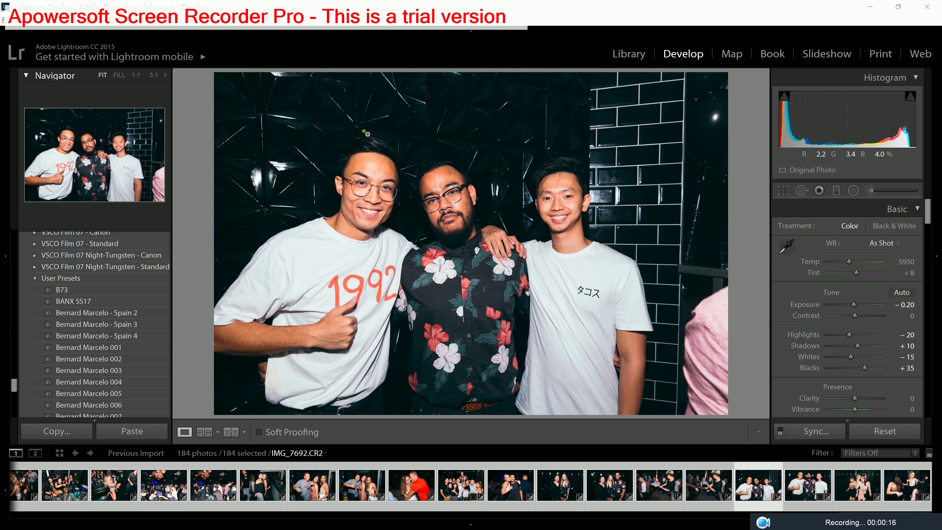
Crop IMG_7692 closer around the three men at the original aspect ratio, cutting out the person in pink at the edge
left_click(782, 191)
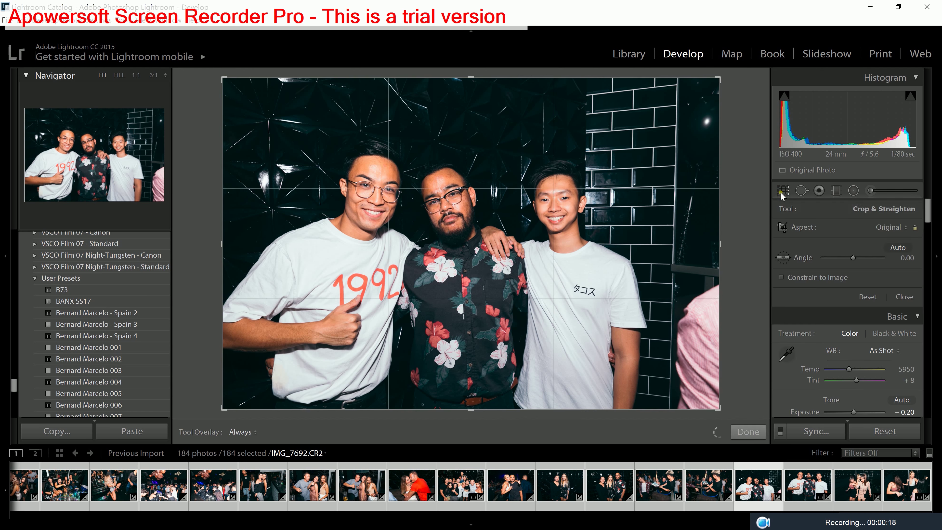
left_click_drag(719, 78, 710, 104)
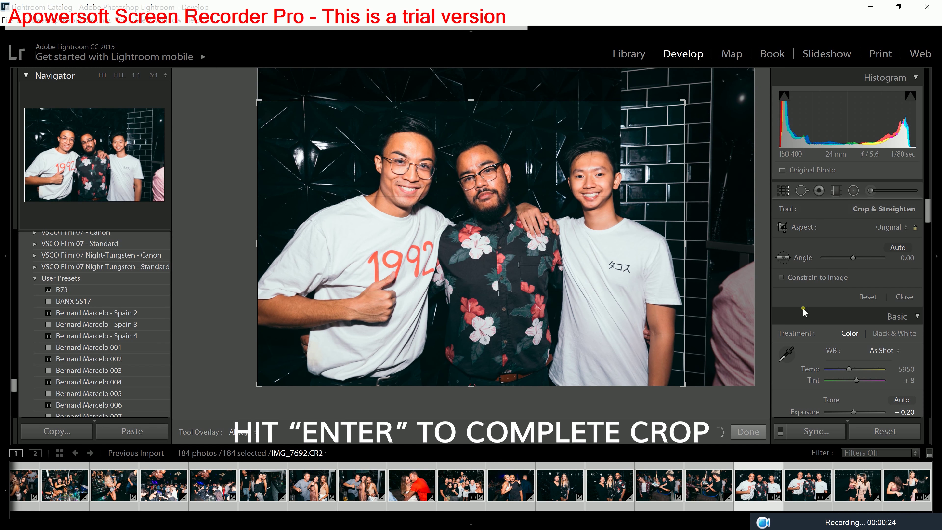
left_click(746, 432)
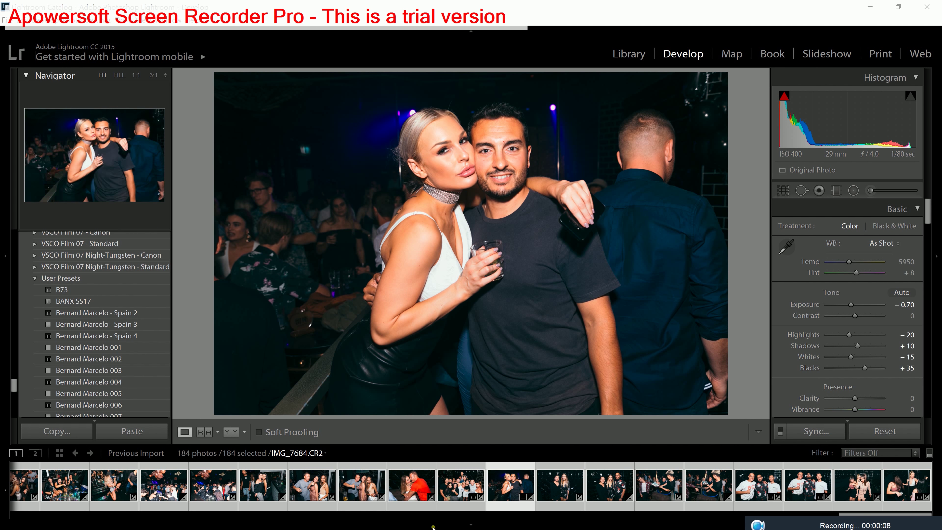
Review IMG_7682, the couple with the man in the red shirt, and the two photos before it
left_click(411, 488)
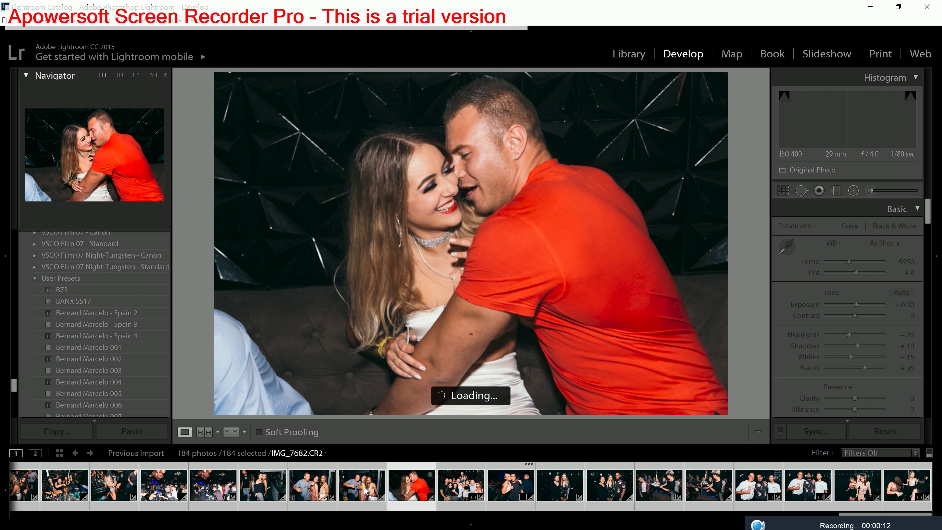
left_click(364, 490)
left_click(313, 487)
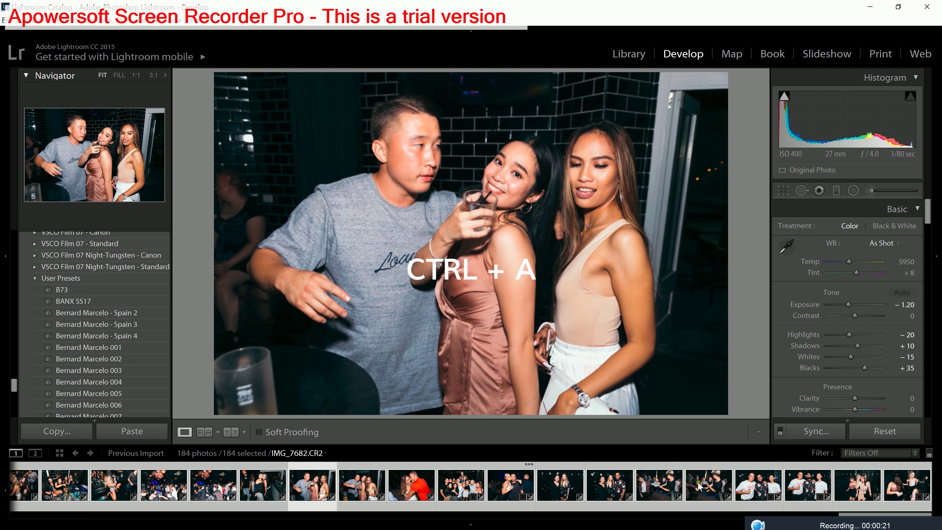
Open the export settings for all photos and browse for the destination to CLUB > B73 > 21.4.18 > EDITS
left_click(4, 20)
left_click(68, 138)
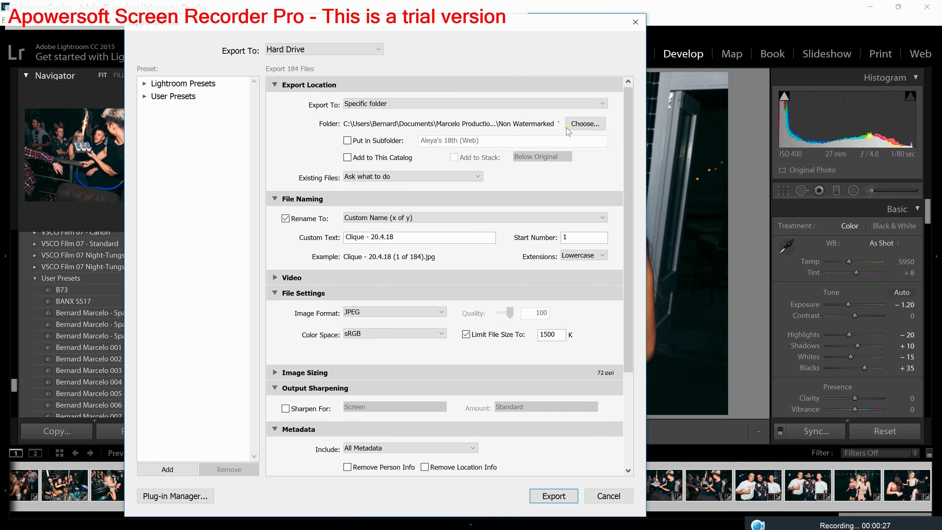
left_click(583, 123)
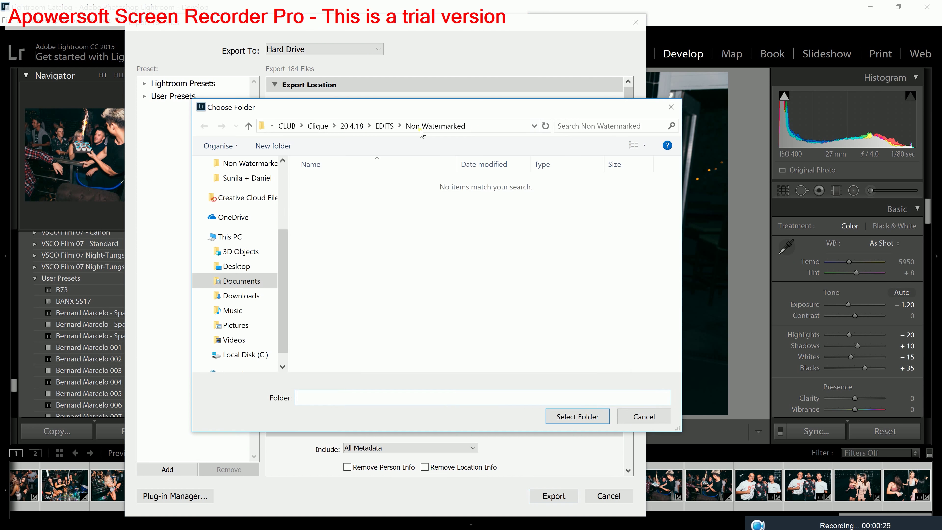
left_click(289, 126)
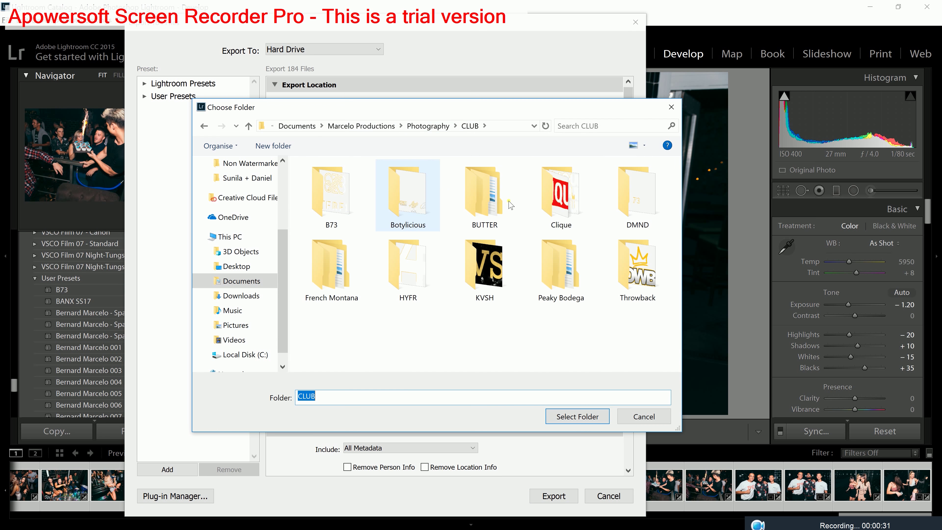
left_click(325, 193)
double_click(324, 193)
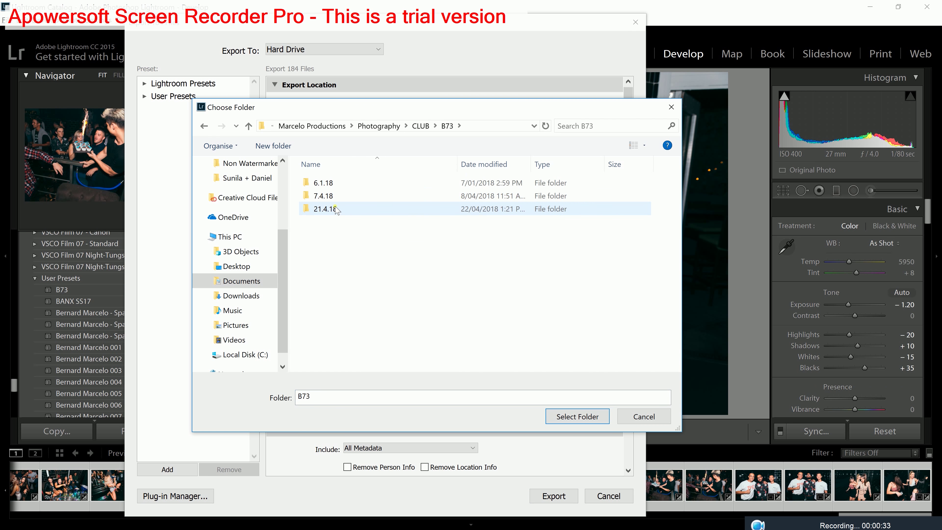
double_click(335, 208)
double_click(336, 185)
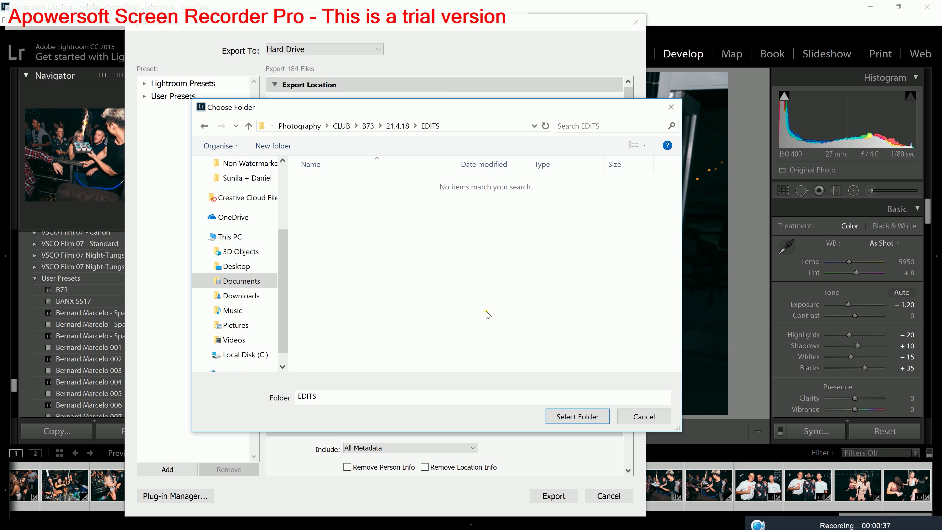
Create a folder named WATERMARKED inside EDITS and use it as the export destination
key("ctrl+shift+n")
type("WA")
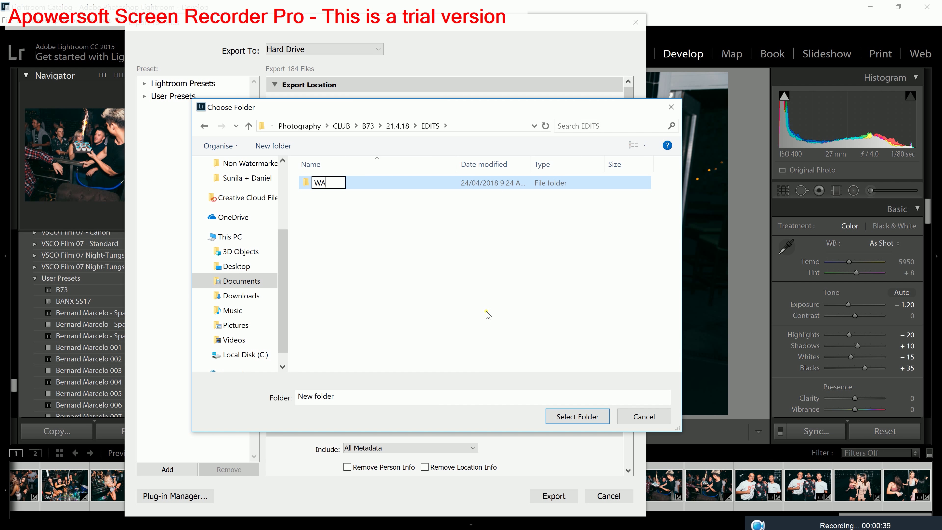
type("TERMARKED")
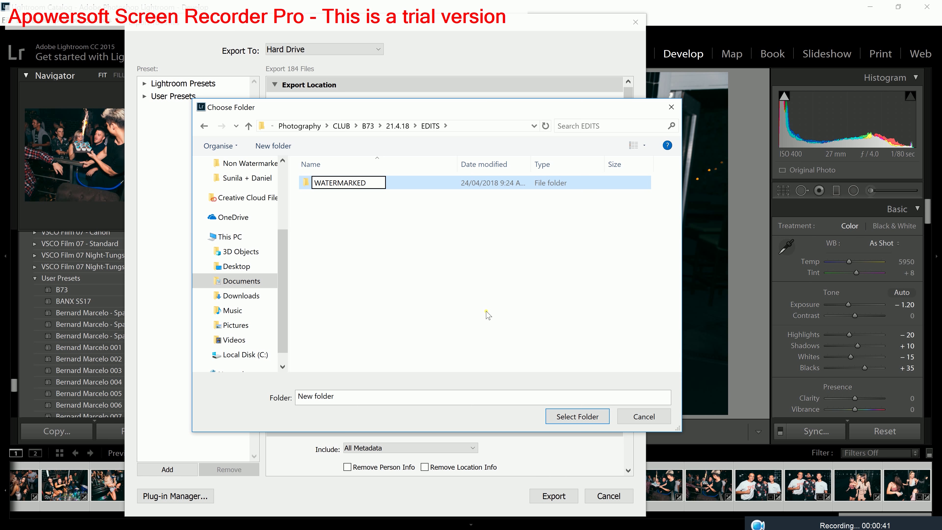
left_click(570, 417)
key("Return")
key("Return")
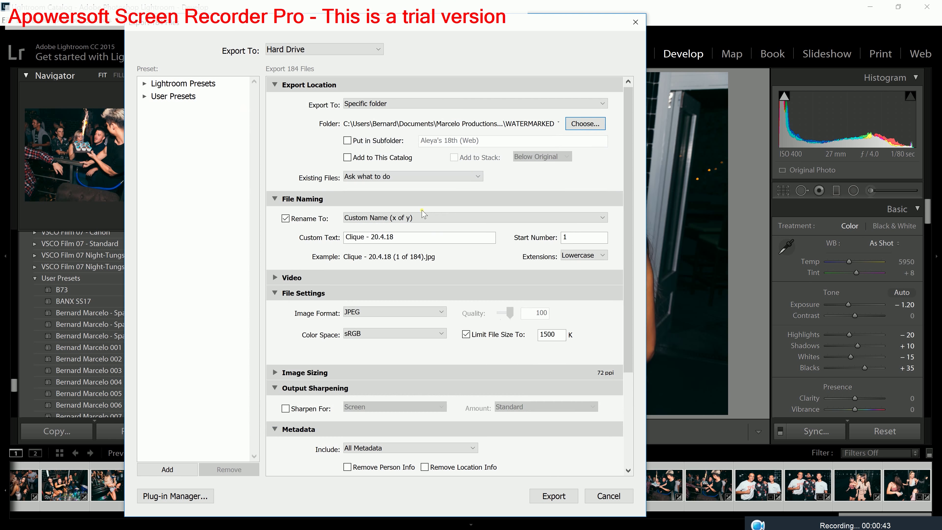
Set the custom text for the exported file names to "B73 - 21.4.18"
scroll(627, 154, "down", 1)
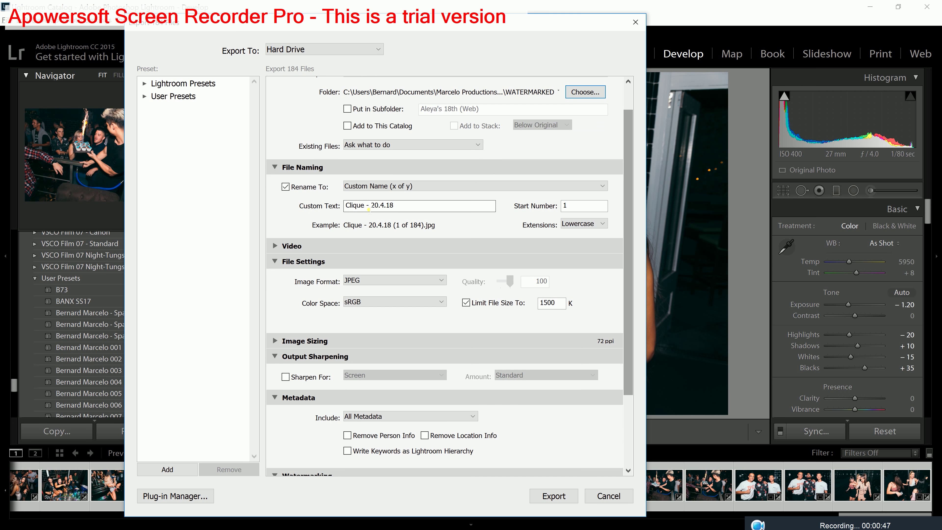
left_click(369, 209)
left_click_drag(365, 207, 326, 207)
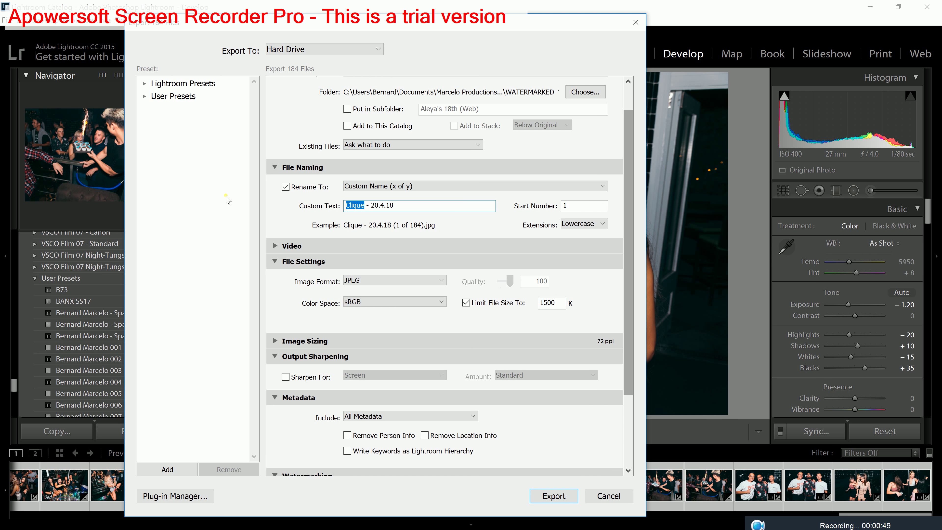
type("B73")
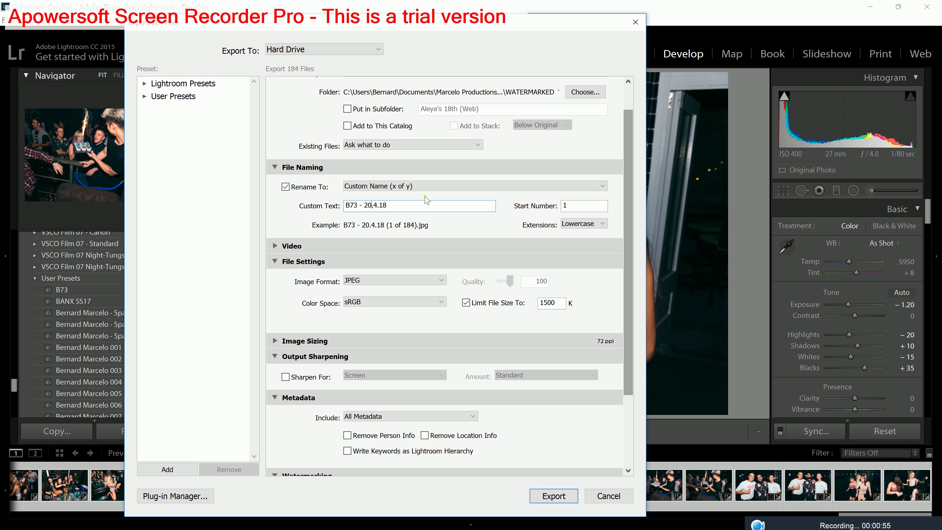
key("BackSpace")
type("1")
Check the export's Image Sizing settings, including resizing and resolution, and collapse the section again
scroll(615, 236, "down", 2)
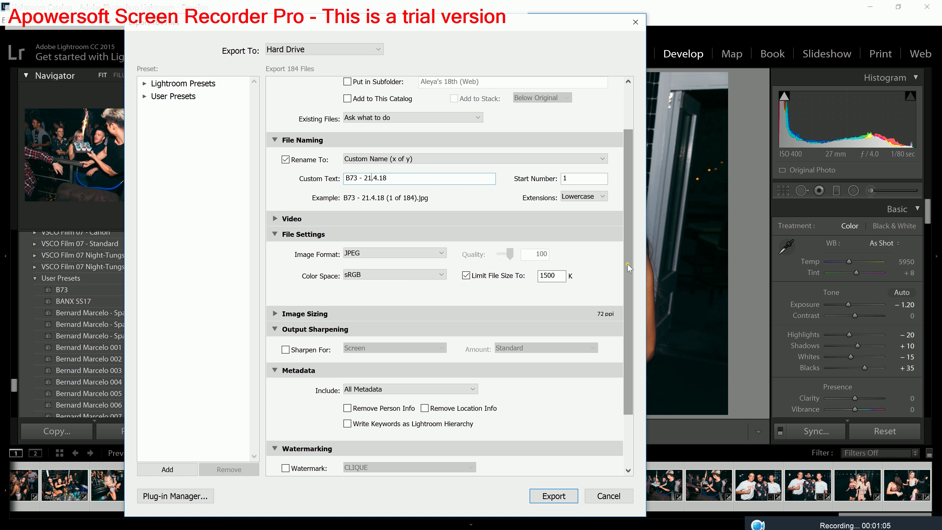
left_click_drag(627, 266, 627, 316)
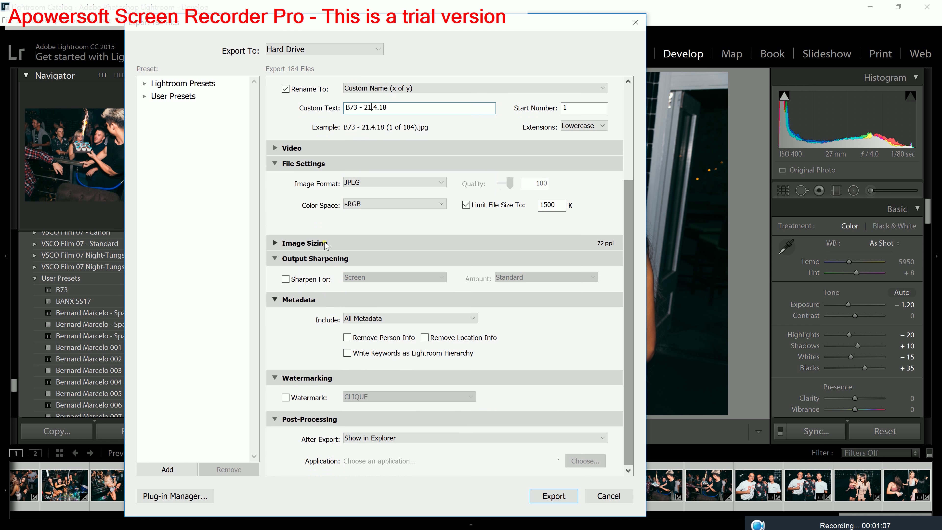
left_click(274, 243)
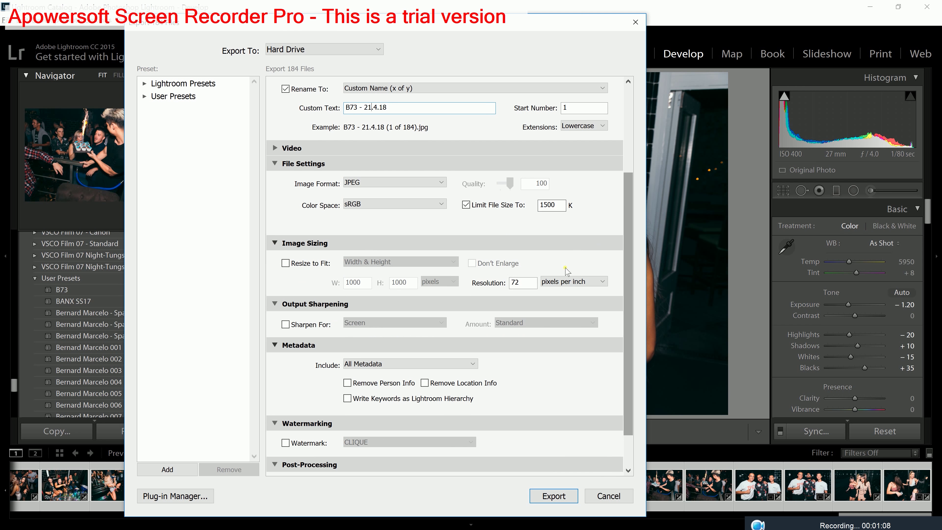
left_click(275, 243)
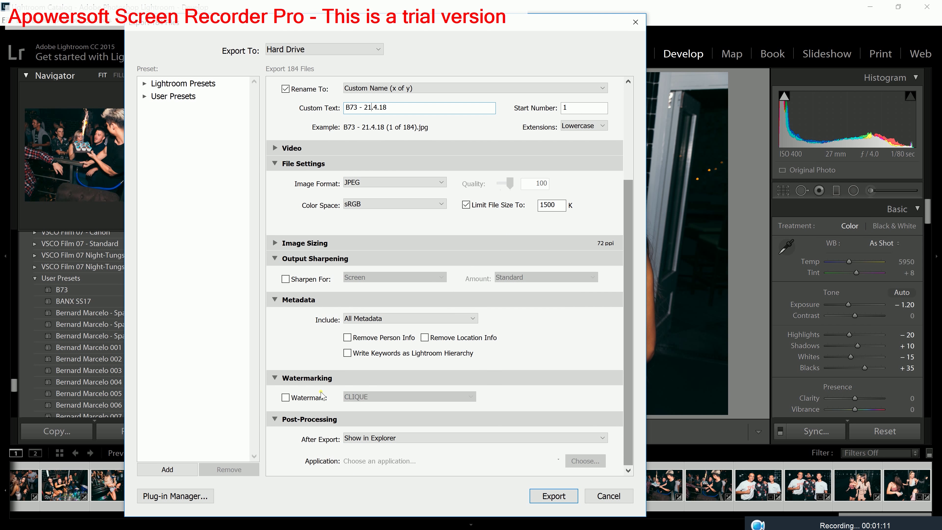
Enable the export watermark, load the B73 preset in the Watermark Editor, and preview it on the photos
left_click(286, 397)
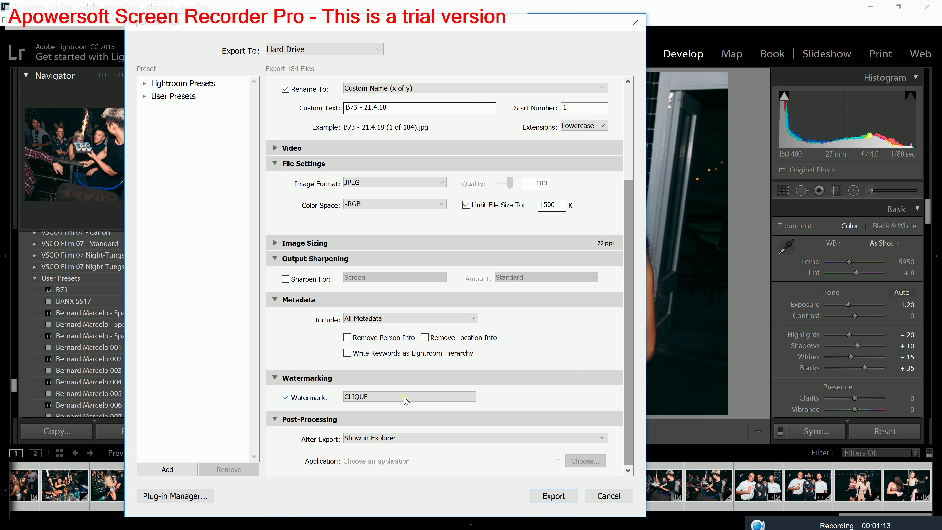
left_click(428, 398)
left_click(403, 518)
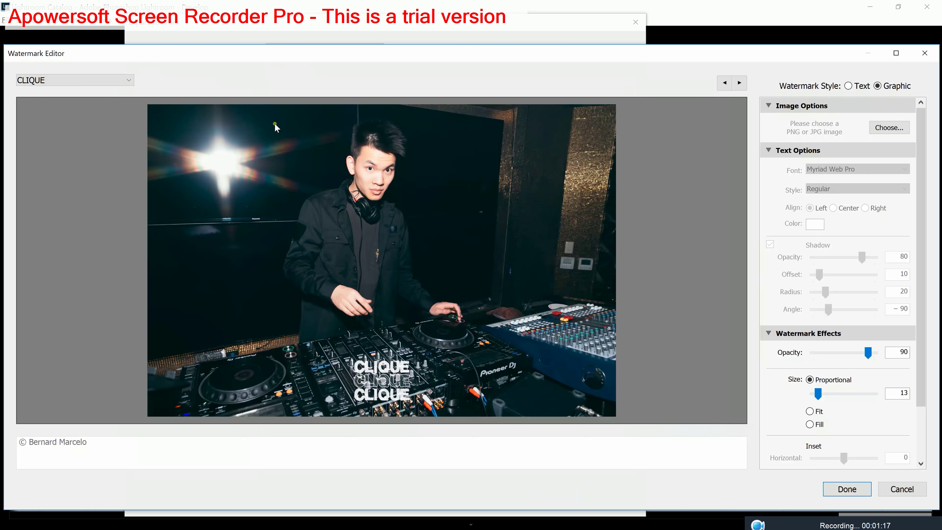
left_click(110, 81)
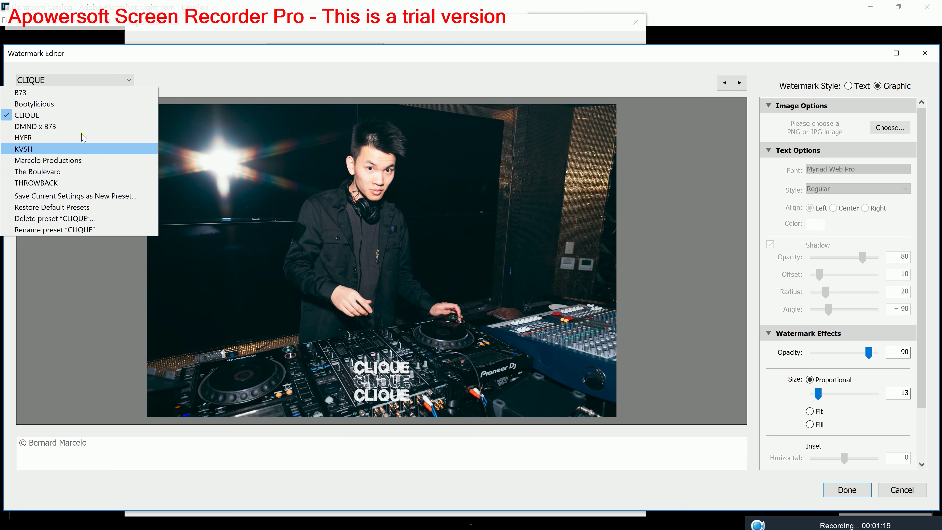
left_click(59, 92)
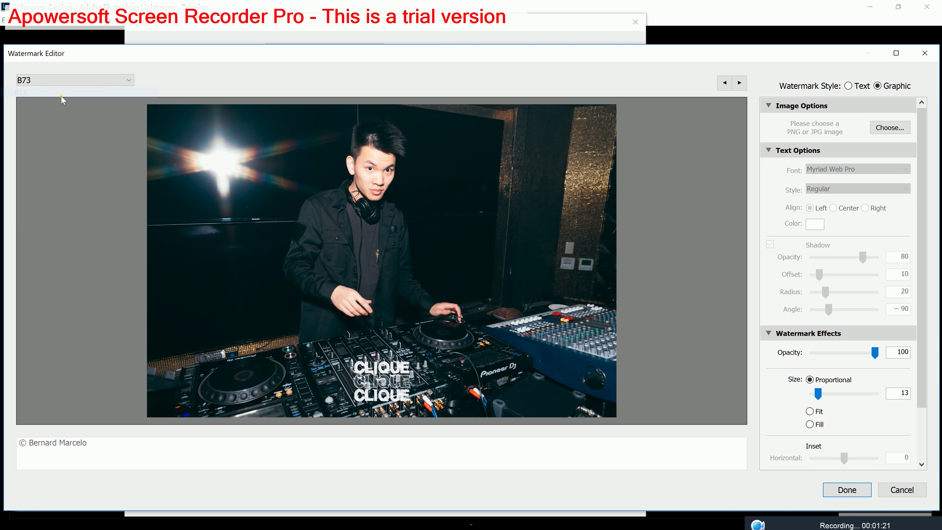
left_click(739, 83)
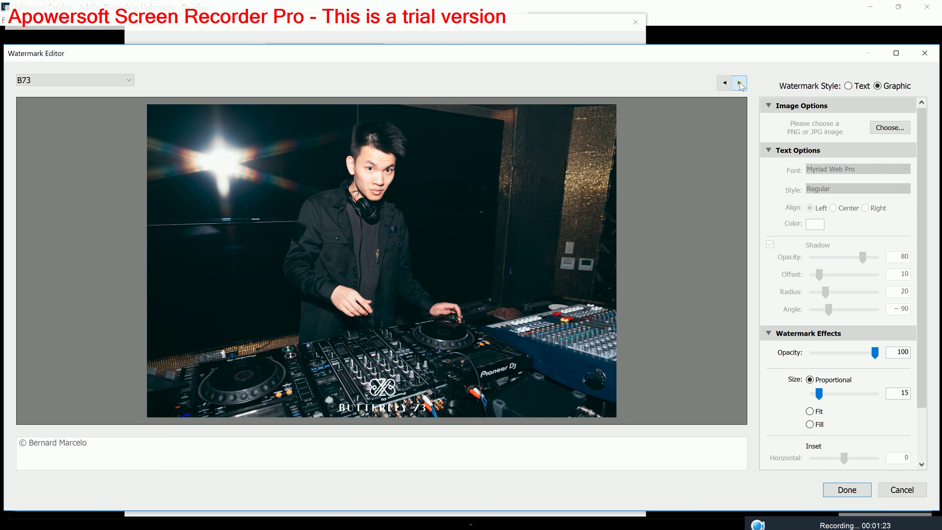
Page through more photos in the Watermark Editor preview and examine the watermark's size, inset and anchor settings
left_click(739, 84)
left_click(739, 83)
left_click(739, 83)
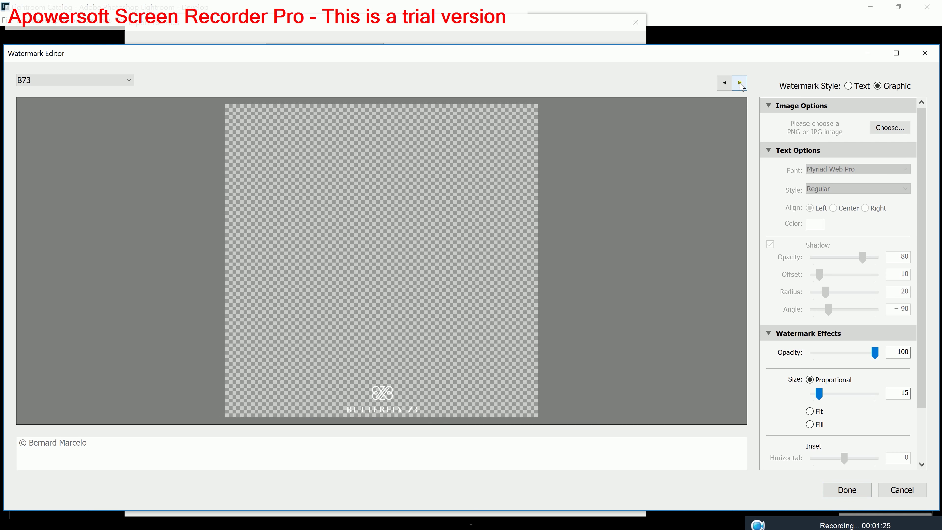
left_click(739, 84)
left_click(740, 83)
left_click(739, 83)
left_click(923, 239)
left_click_drag(924, 240, 932, 313)
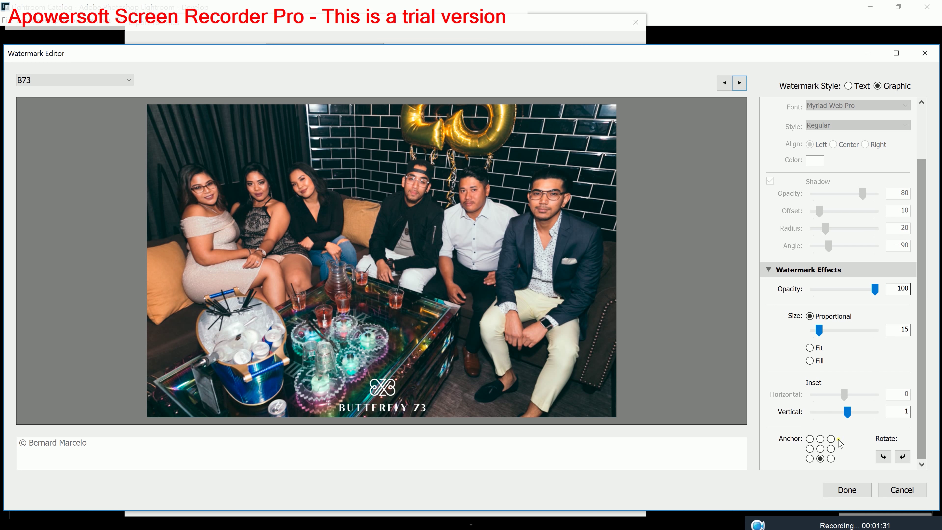
Accept the B73 watermark settings and export all 184 photos to the WATERMARKED folder
left_click(846, 489)
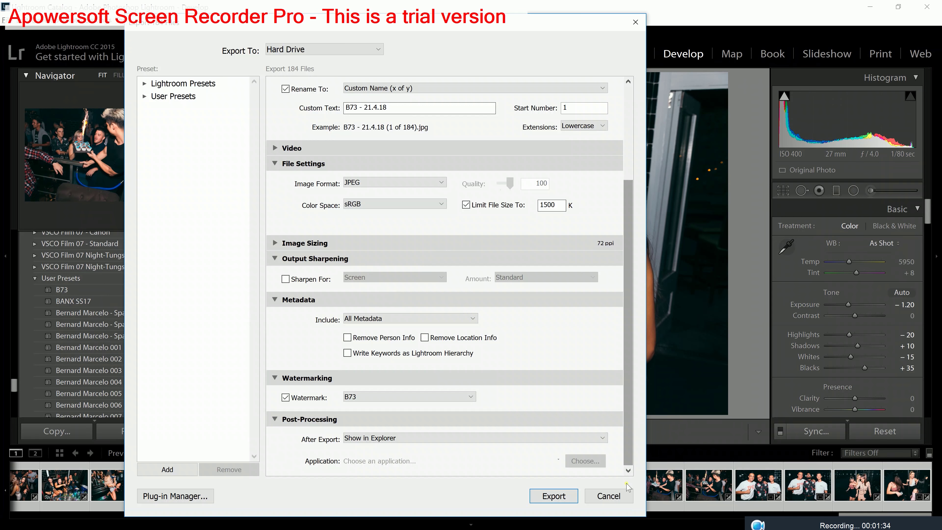
left_click(544, 496)
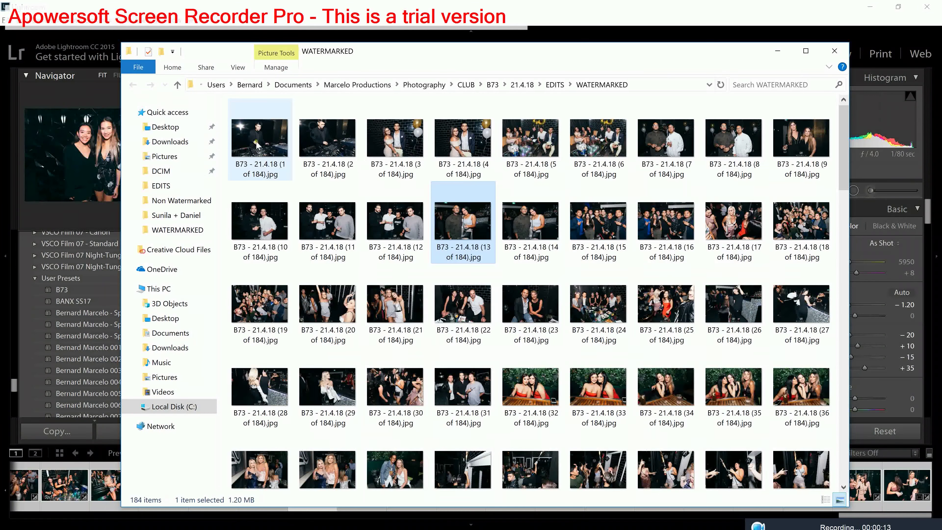
Open the first exported JPEG in the photo viewer, page through the watermarked images to check them, and close the viewer
double_click(258, 145)
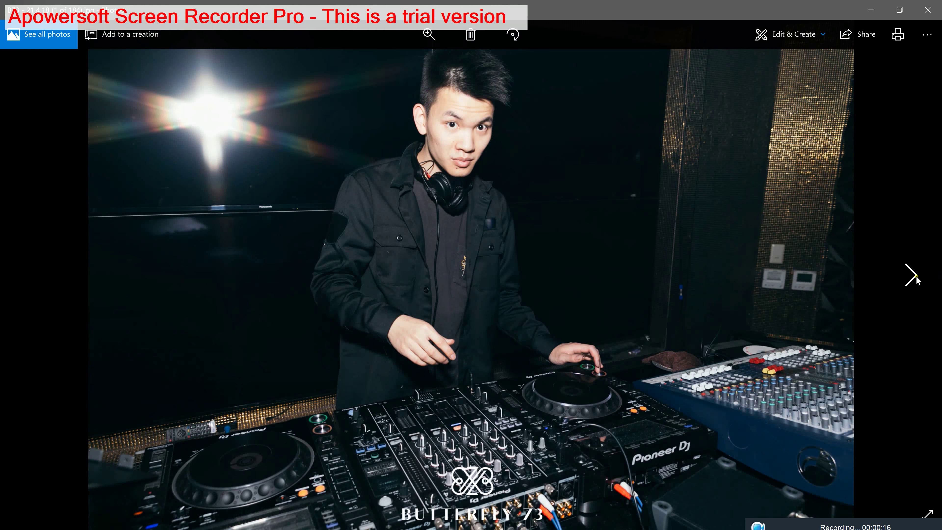
left_click(915, 278)
left_click(914, 274)
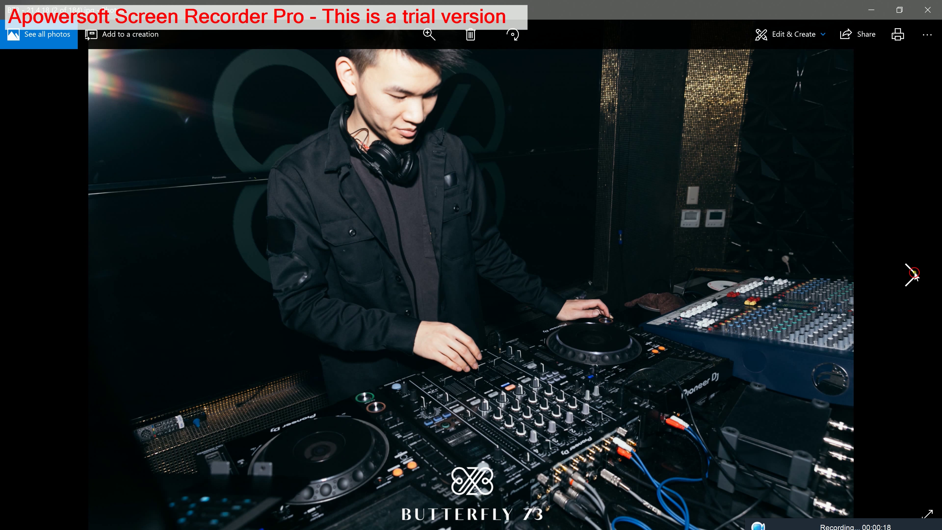
left_click(914, 274)
left_click(914, 274)
left_click(914, 274)
left_click(914, 274)
left_click(914, 274)
left_click(914, 274)
left_click(914, 274)
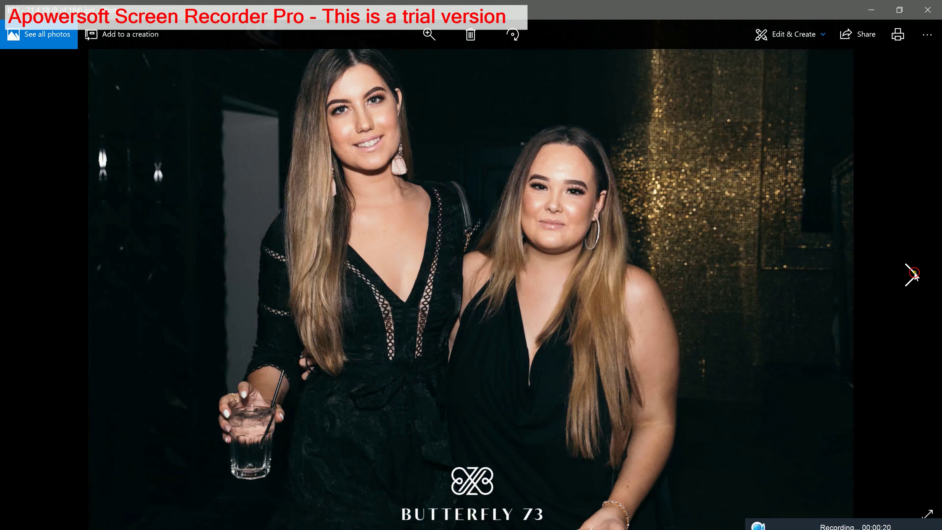
left_click(914, 274)
left_click(914, 274)
left_click(914, 274)
left_click(914, 274)
left_click(914, 273)
left_click(914, 274)
left_click(914, 274)
left_click(914, 273)
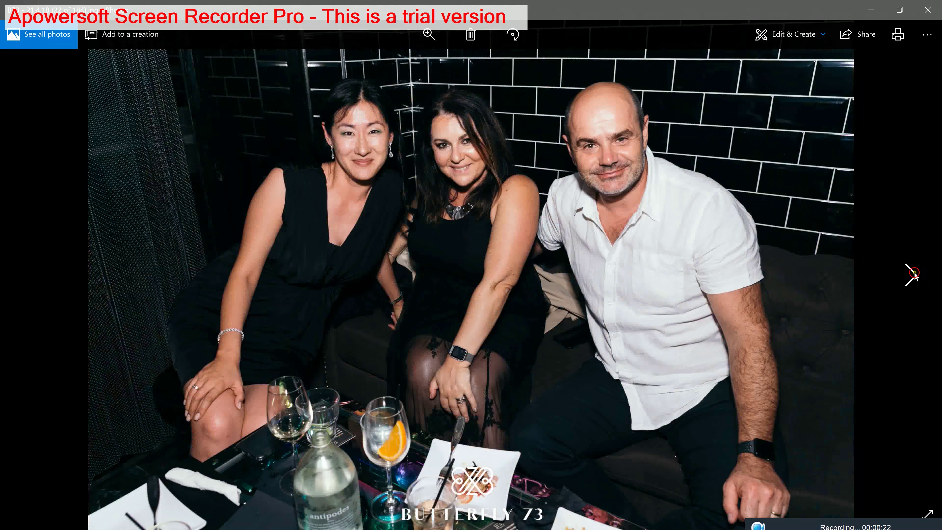
left_click(914, 273)
left_click(914, 273)
left_click(914, 274)
left_click(914, 274)
left_click(914, 273)
left_click(914, 273)
left_click(914, 273)
left_click(914, 274)
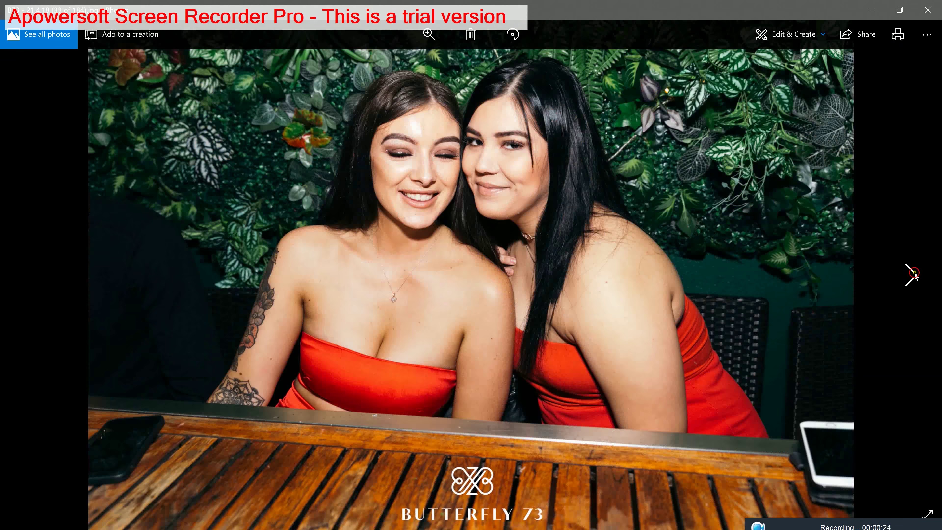
left_click(914, 273)
left_click(914, 274)
left_click(914, 273)
left_click(914, 274)
left_click(914, 274)
left_click(914, 274)
left_click(914, 273)
left_click(914, 274)
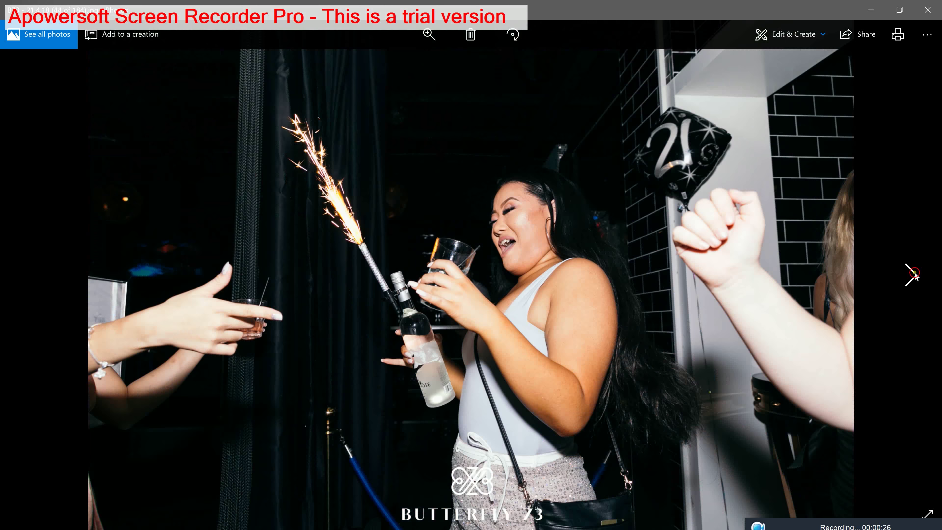
left_click(914, 273)
left_click(914, 274)
left_click(914, 274)
left_click(914, 274)
left_click(914, 274)
left_click(914, 273)
left_click(913, 273)
left_click(913, 273)
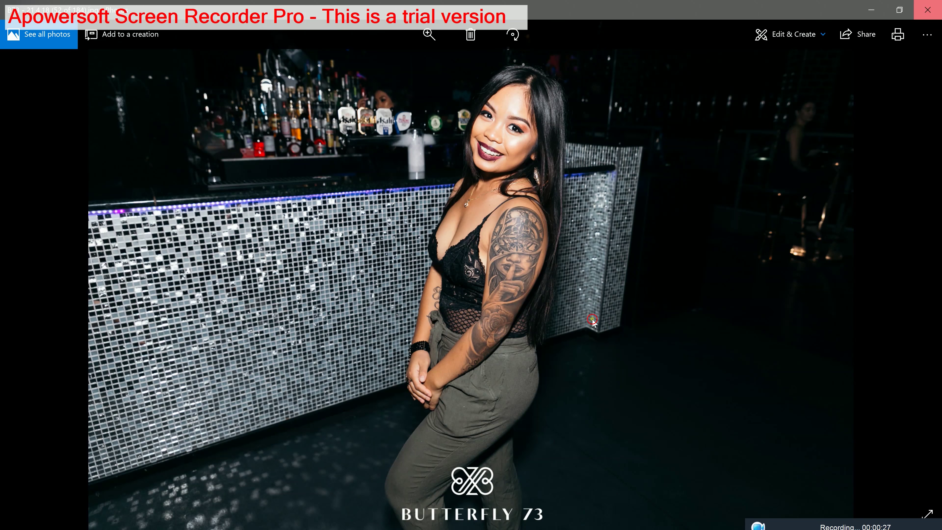
key("alt+F4")
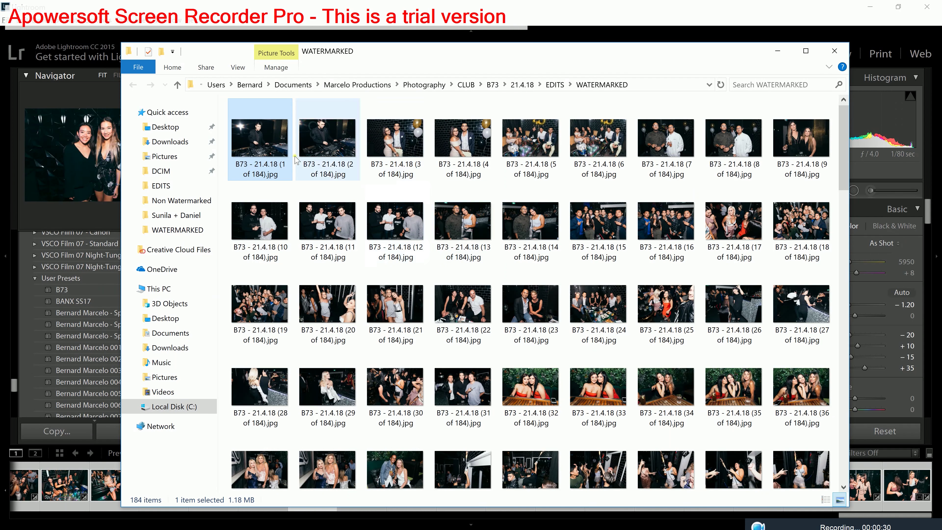
Select all the exported JPEGs in the WATERMARKED folder and switch to Dropbox in the browser
key("ctrl+a")
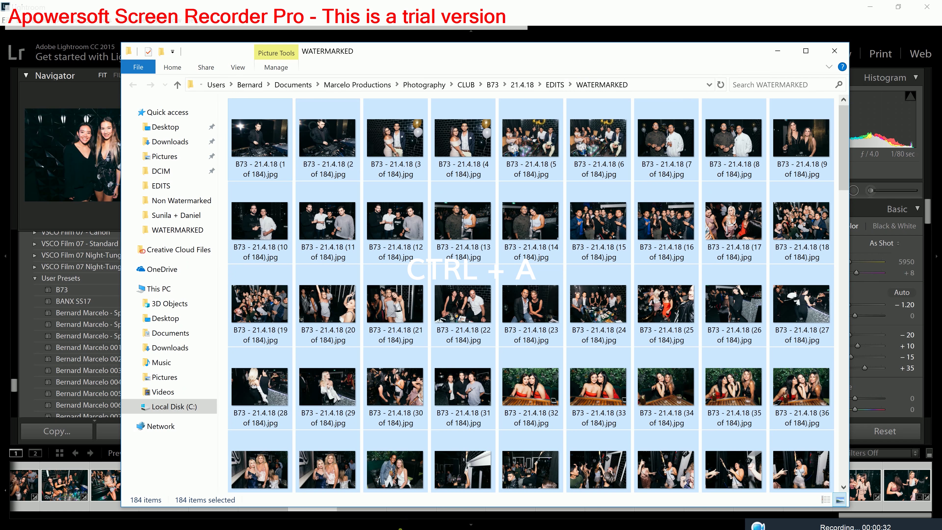
left_click(866, 9)
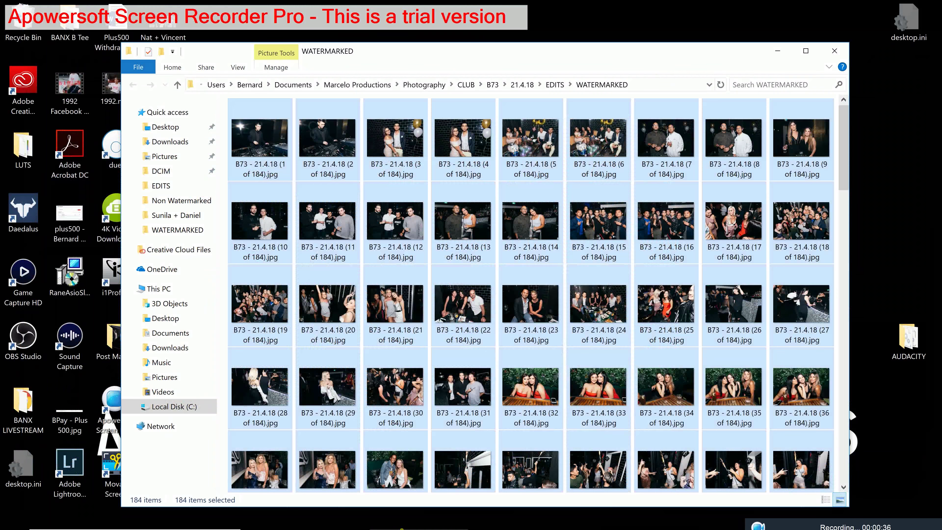
left_click(533, 518)
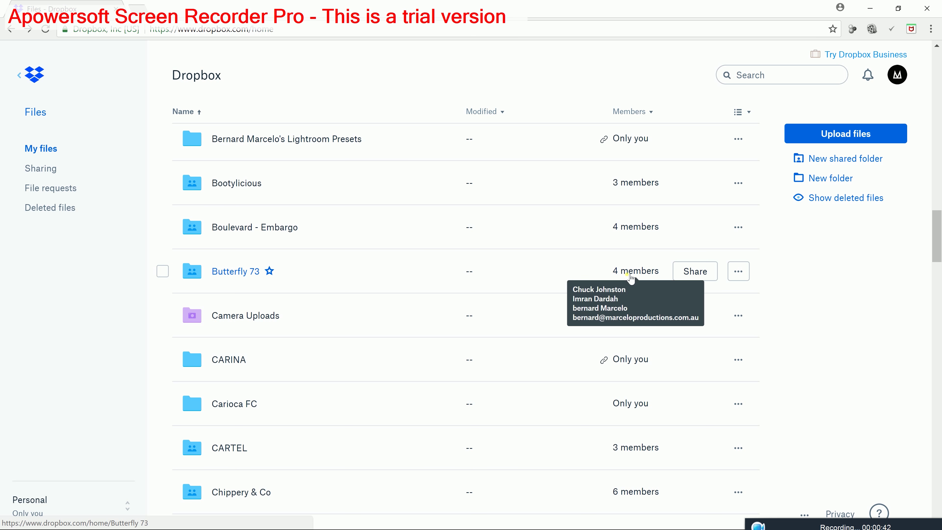
Open the shared Butterfly 73 folder in Dropbox and go into Photos, the 07 210418 folder, EDITS, and WATERMARKED
left_click(234, 278)
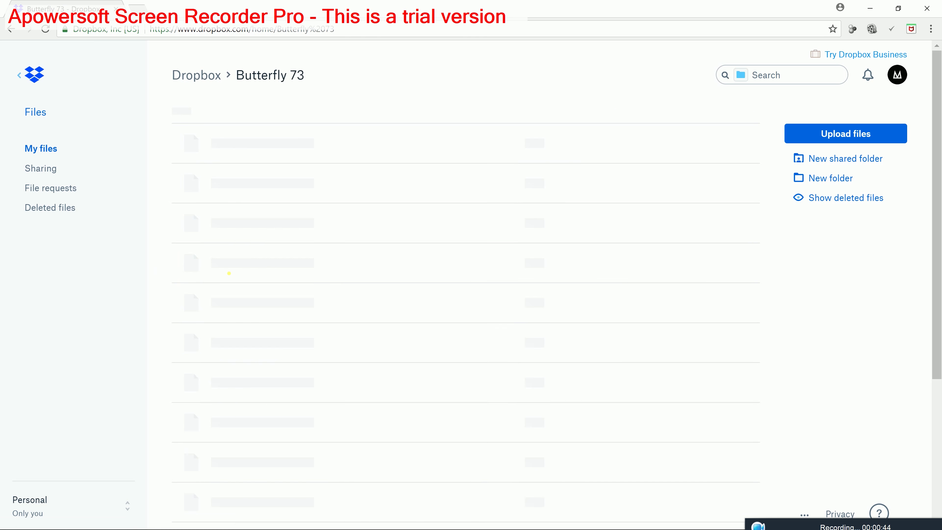
left_click(222, 278)
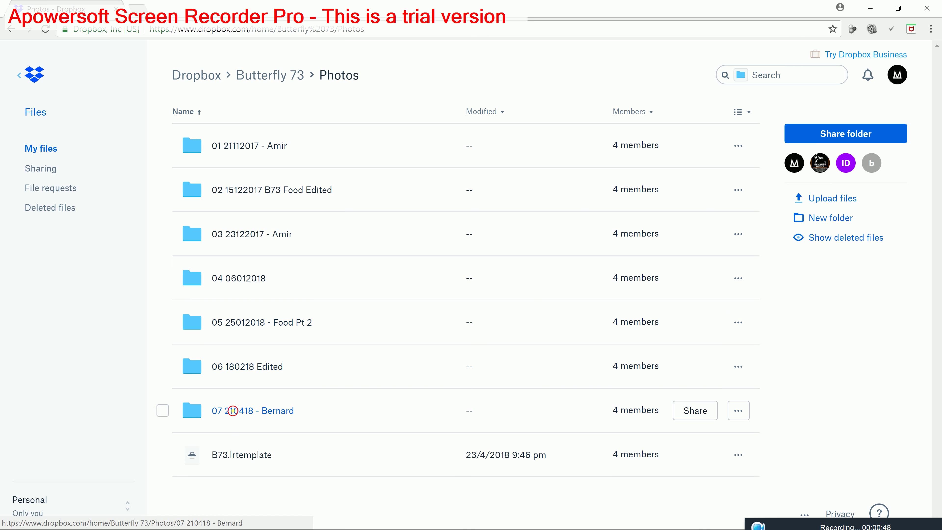
left_click(232, 411)
left_click(225, 146)
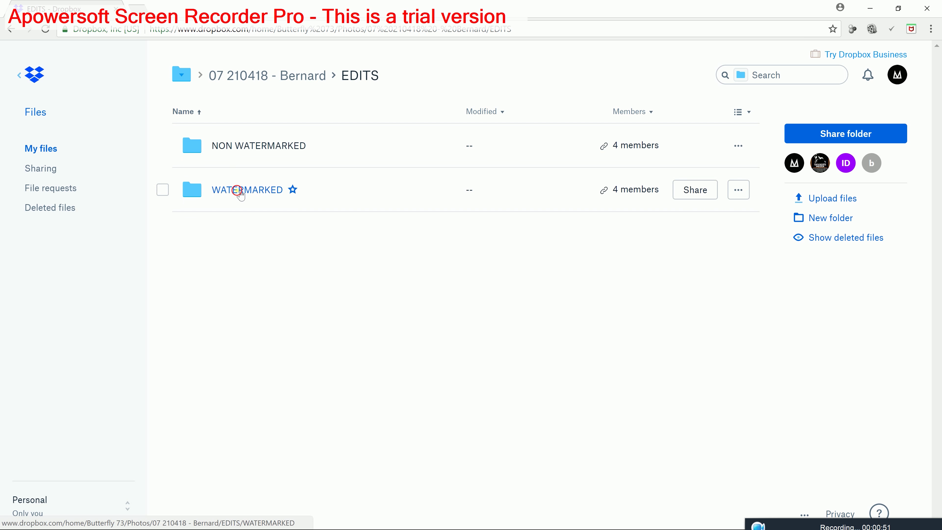
left_click(238, 191)
Upload all the selected JPEGs from the local WATERMARKED folder into the open Dropbox folder
key("alt+Tab")
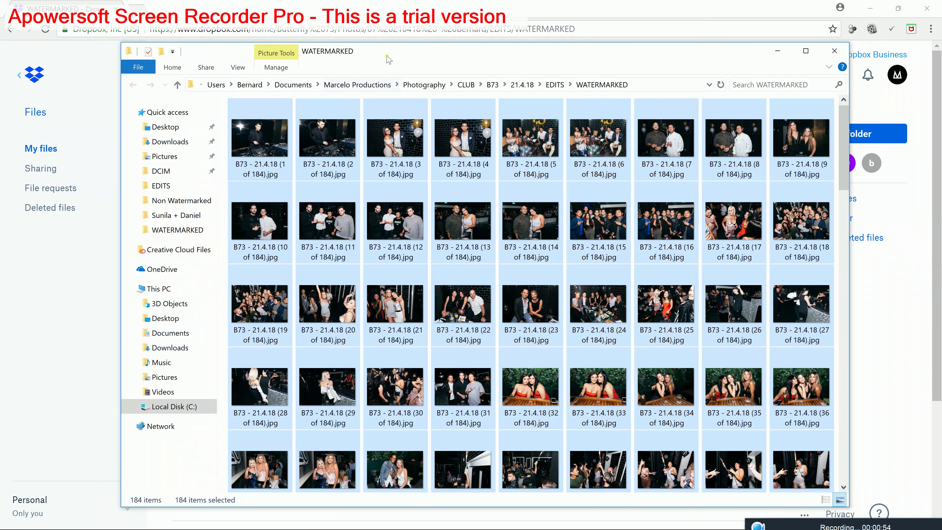
left_click_drag(387, 59, 758, 169)
left_click_drag(638, 247, 345, 239)
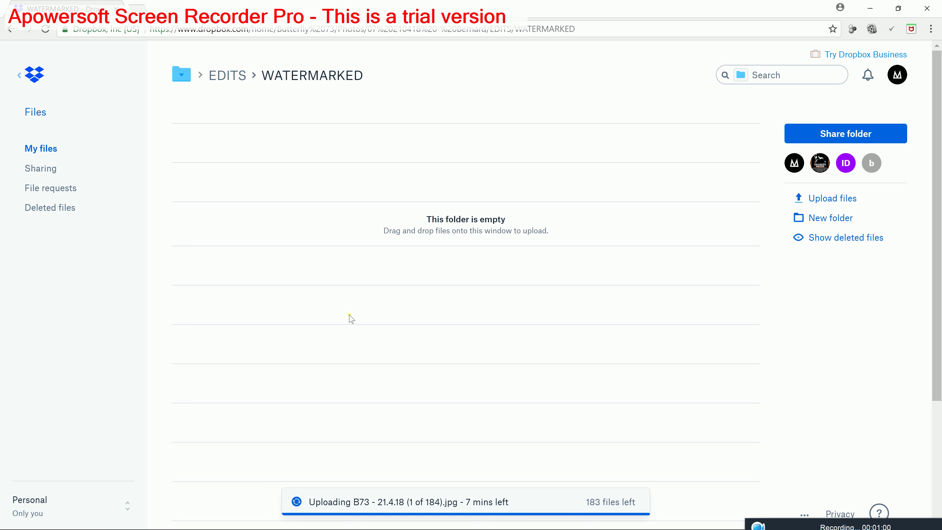
Minimize the browser and the file window, switch back to Lightroom at full size, and select all the photos
left_click(872, 9)
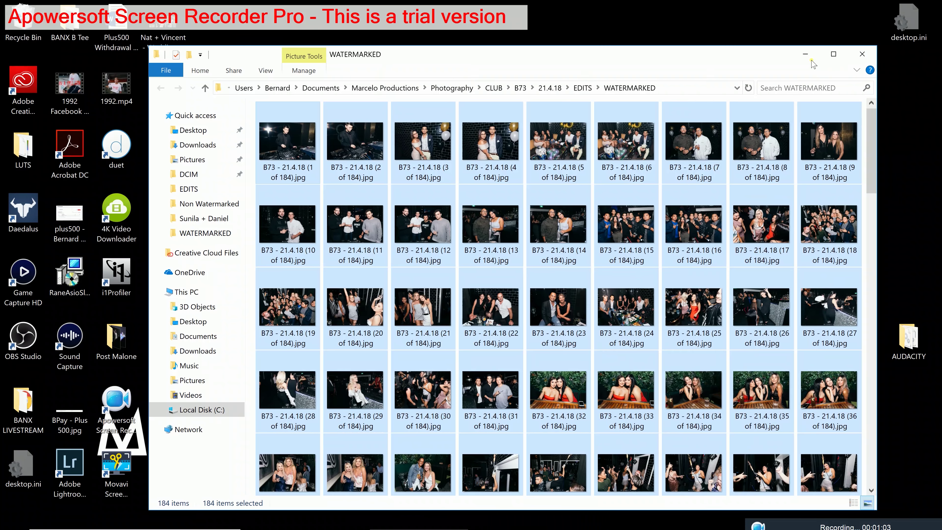
left_click(805, 56)
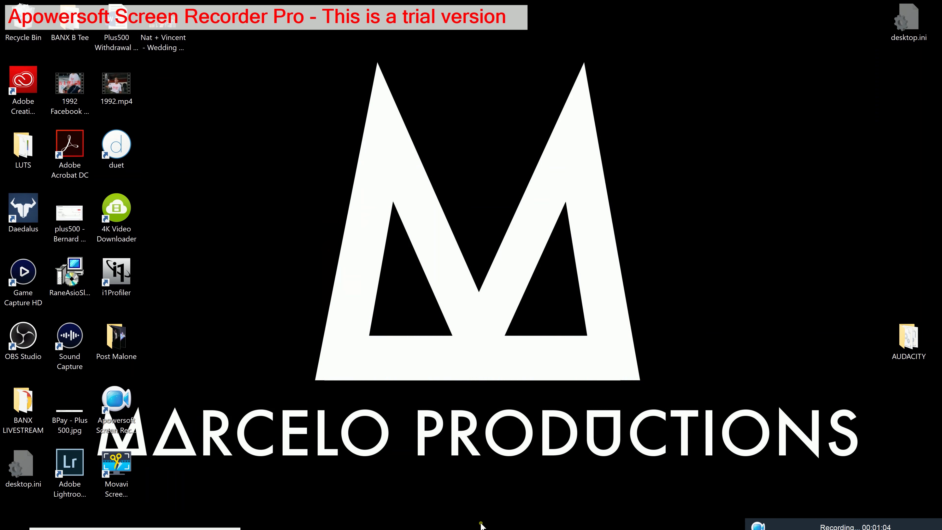
left_click(624, 519)
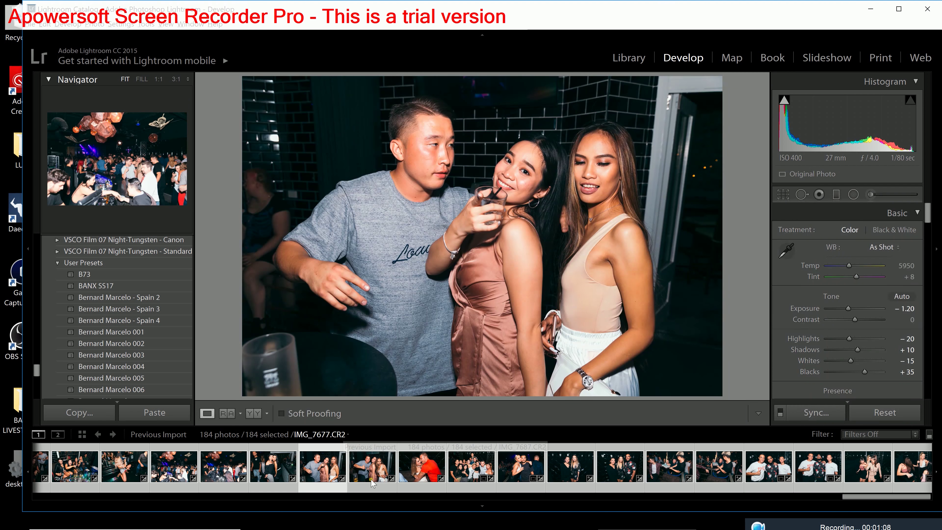
key("ctrl+a")
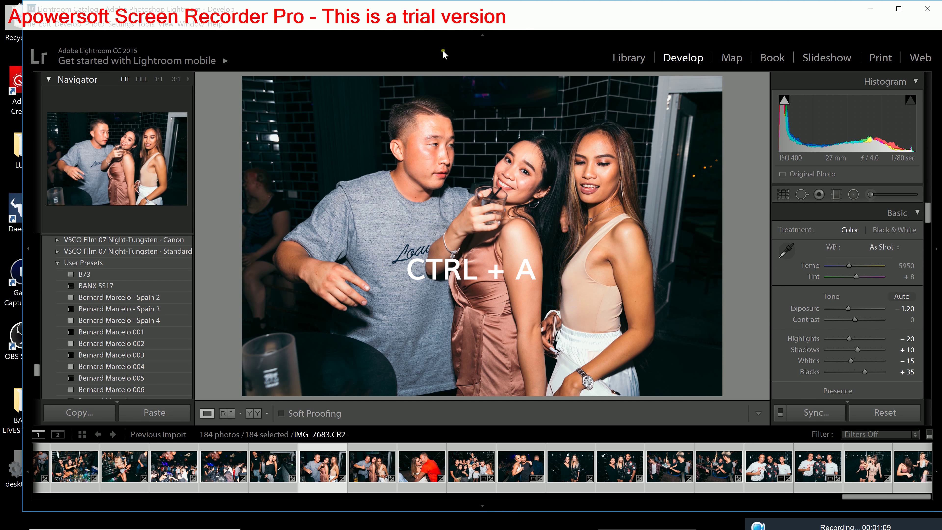
double_click(447, 11)
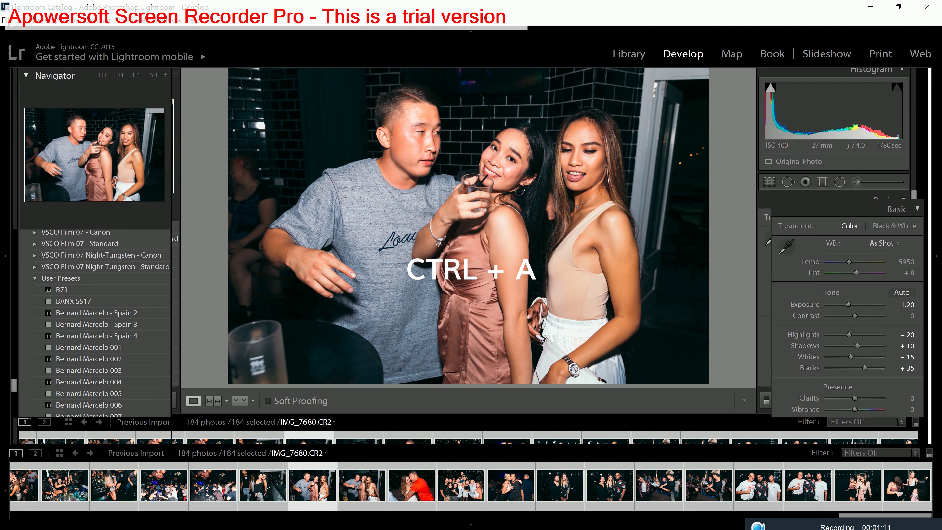
Open the export settings for the selected photos and turn off the watermark
left_click(5, 19)
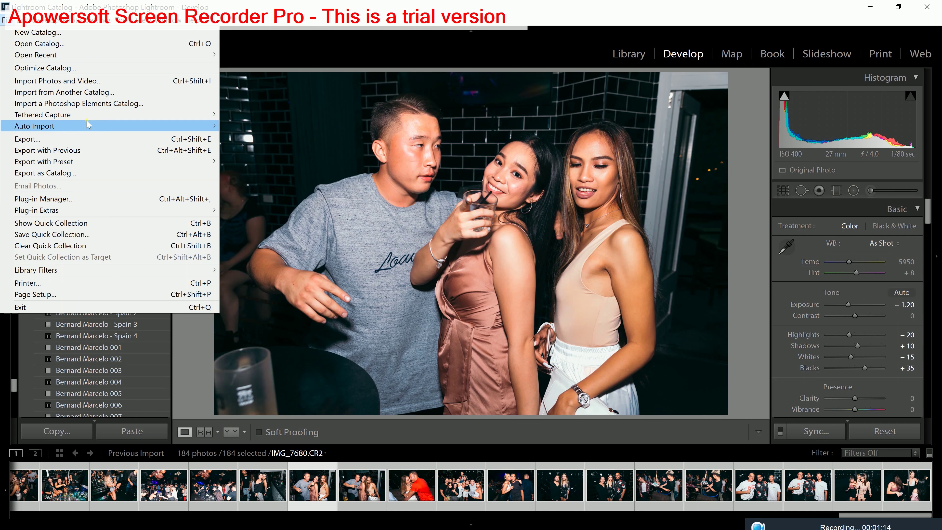
left_click(81, 140)
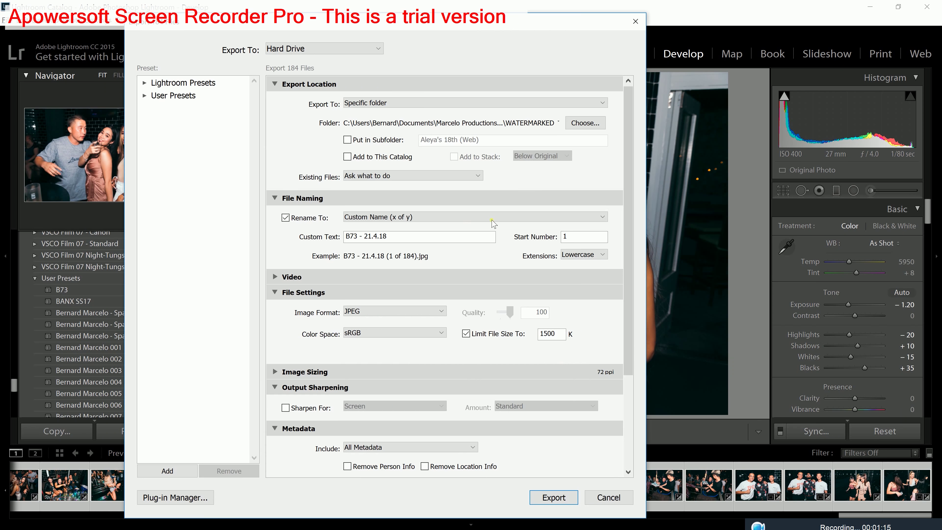
left_click(369, 238)
double_click(363, 237)
left_click_drag(628, 276, 629, 369)
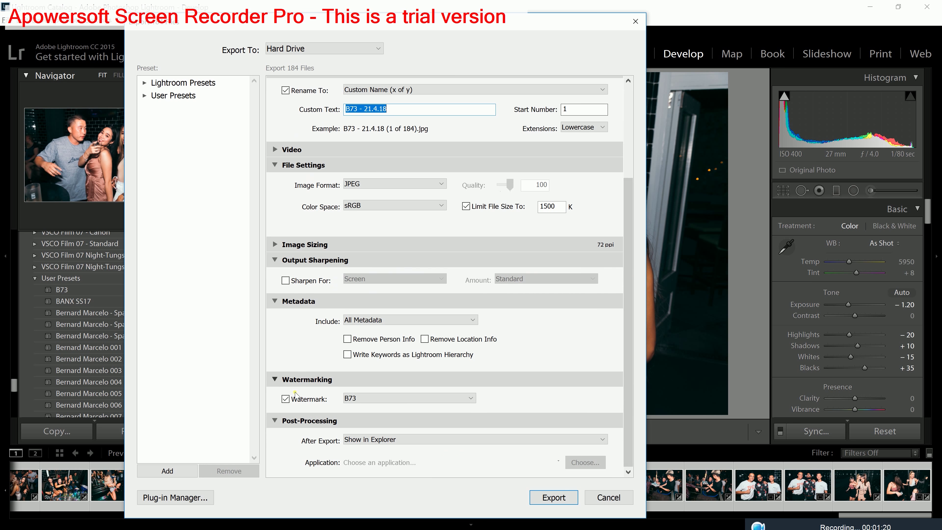
left_click(285, 400)
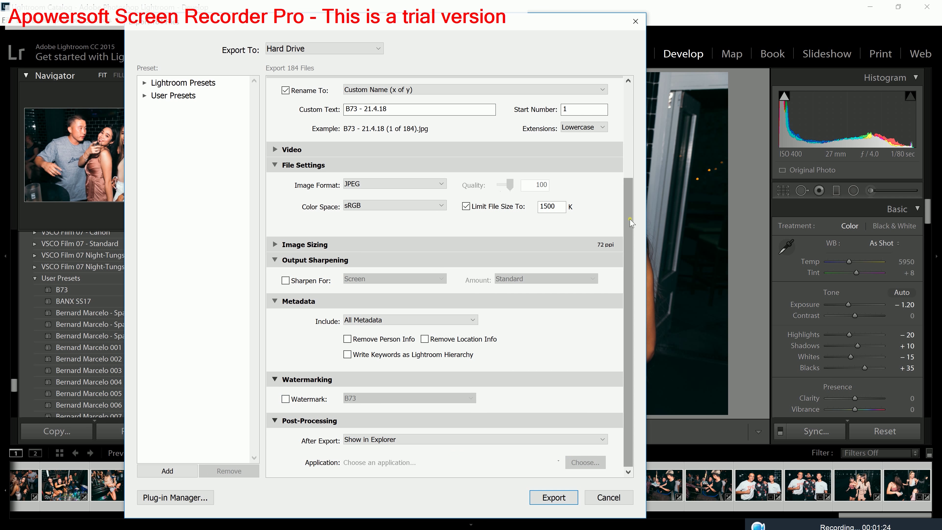
Browse for a new export destination and create a folder named NON WATERMARKED inside the EDITS folder of 21.4.18
scroll(595, 138, "up", 5)
left_click(584, 110)
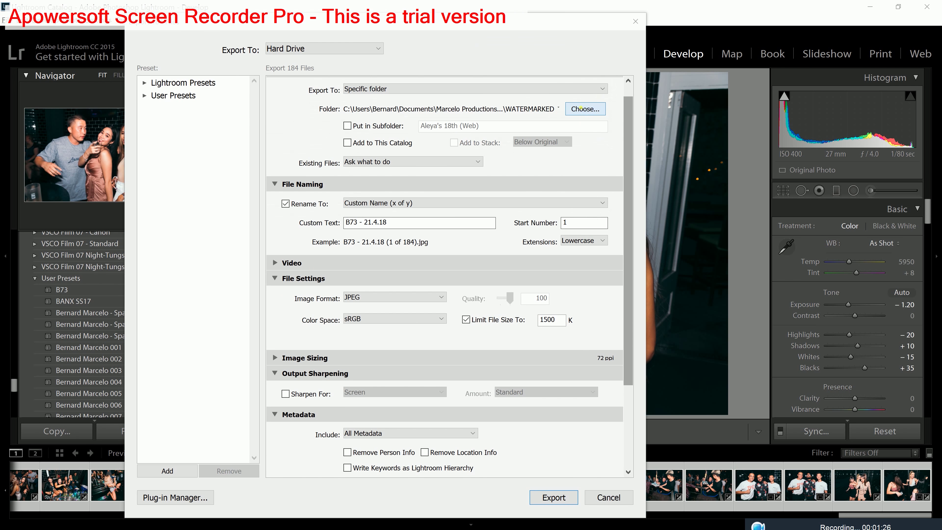
left_click(373, 59)
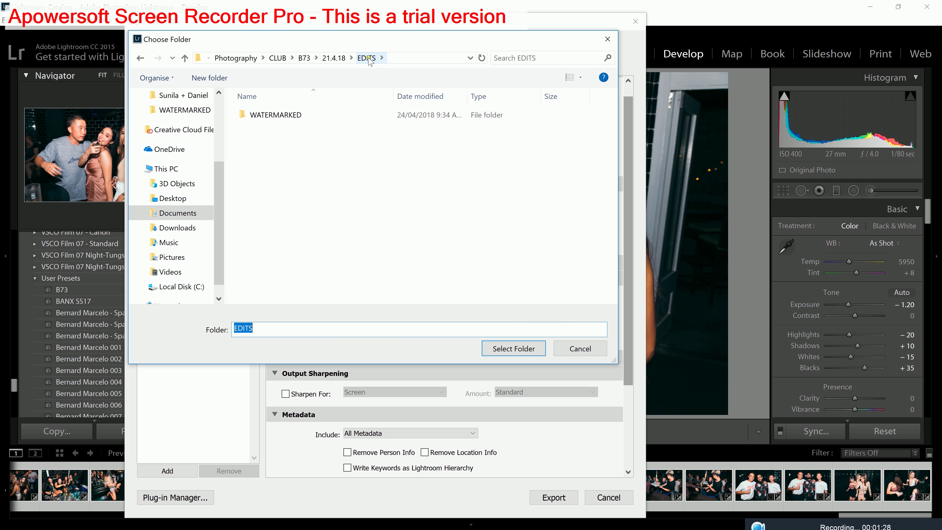
key("ctrl+shift+n")
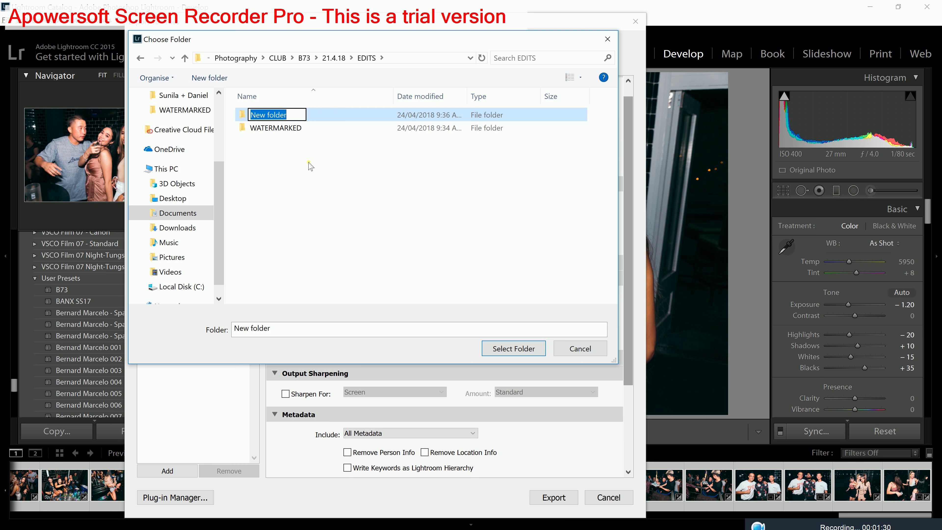
type("UN")
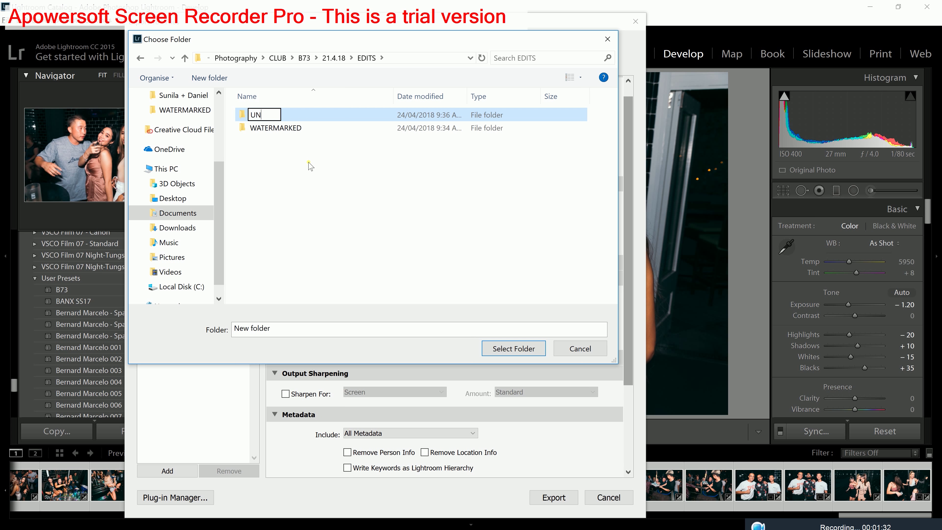
type("WATERMARKED")
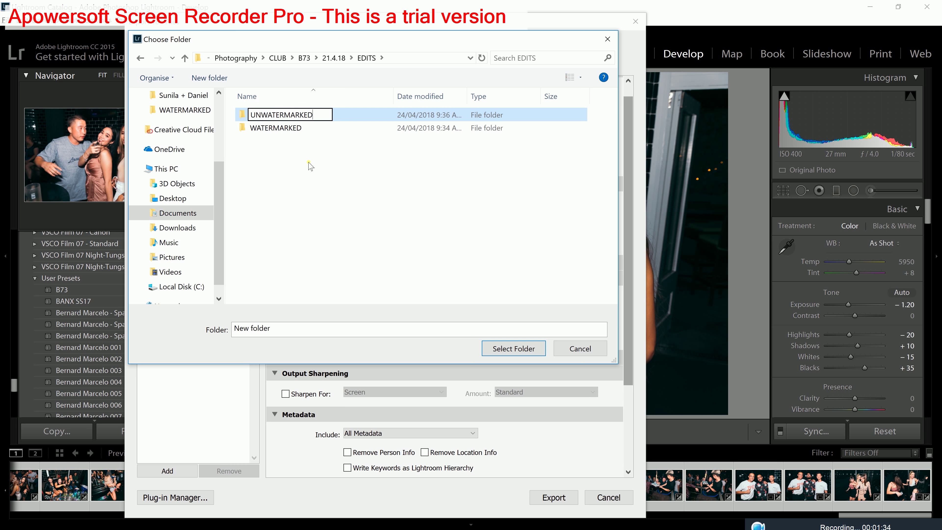
key("ctrl+a")
type("NON WATERMARKED")
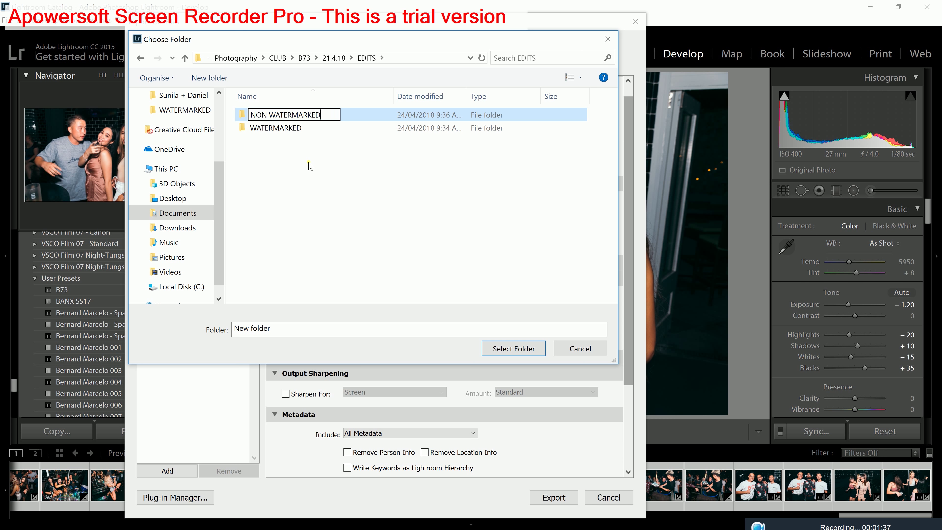
key("Return")
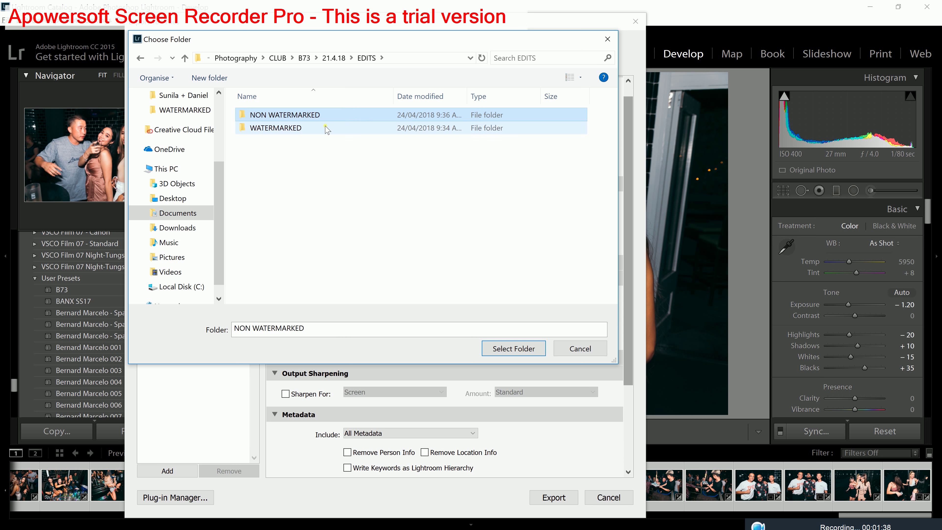
Set the NON WATERMARKED folder as the export destination and start exporting the photos
double_click(326, 115)
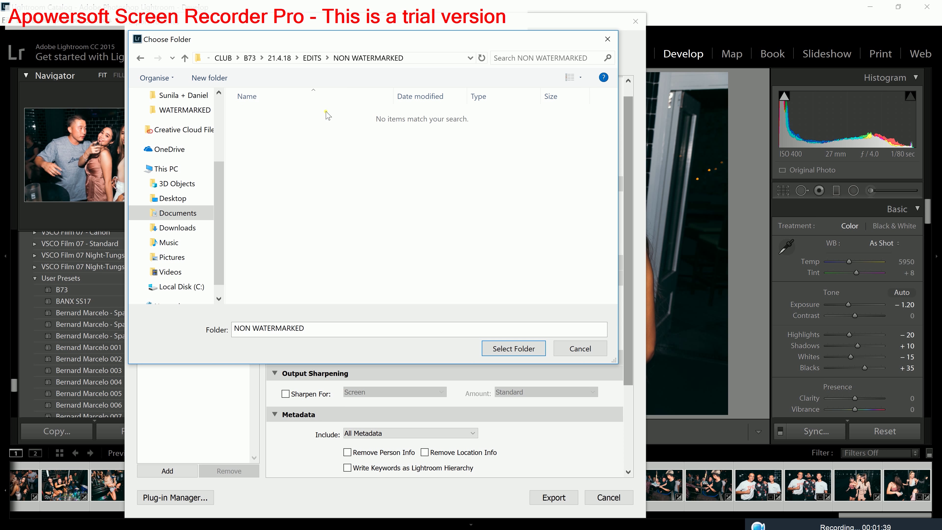
left_click(511, 350)
left_click_drag(632, 299, 631, 381)
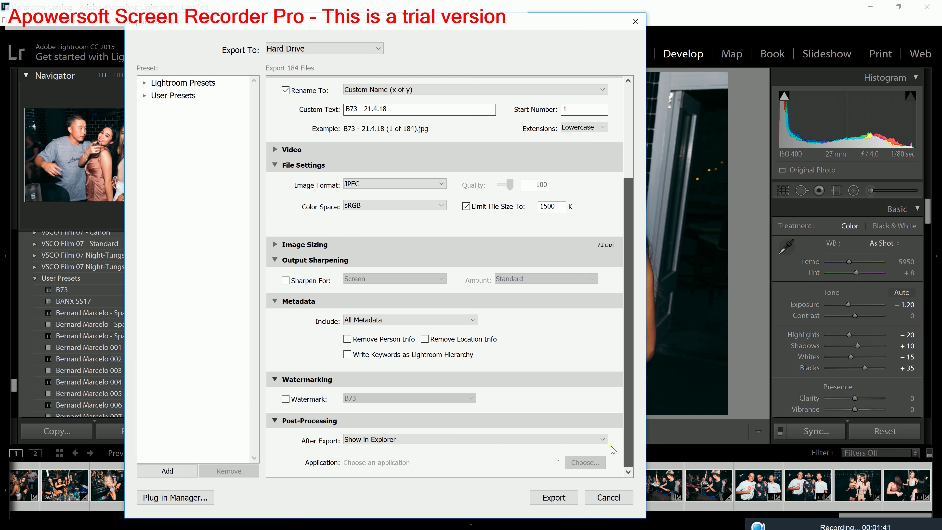
left_click(538, 498)
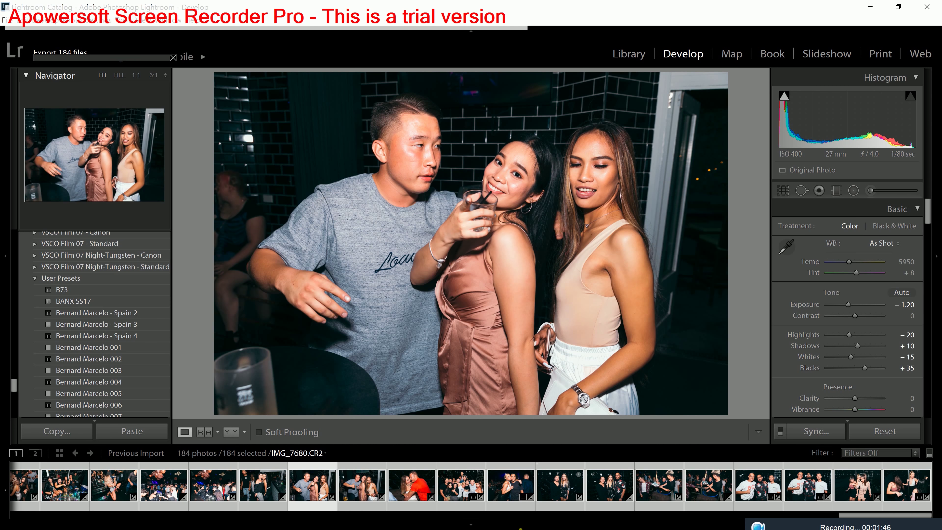
Switch to Chrome and check the upload progress in Dropbox's WATERMARKED folder
key("alt+Tab")
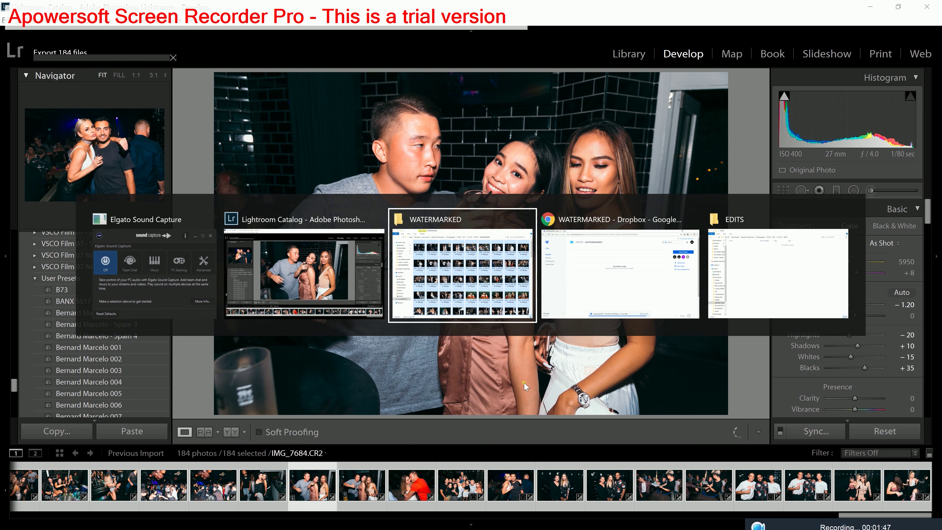
key("alt+Tab")
key("alt+Tab")
key("alt+Tab")
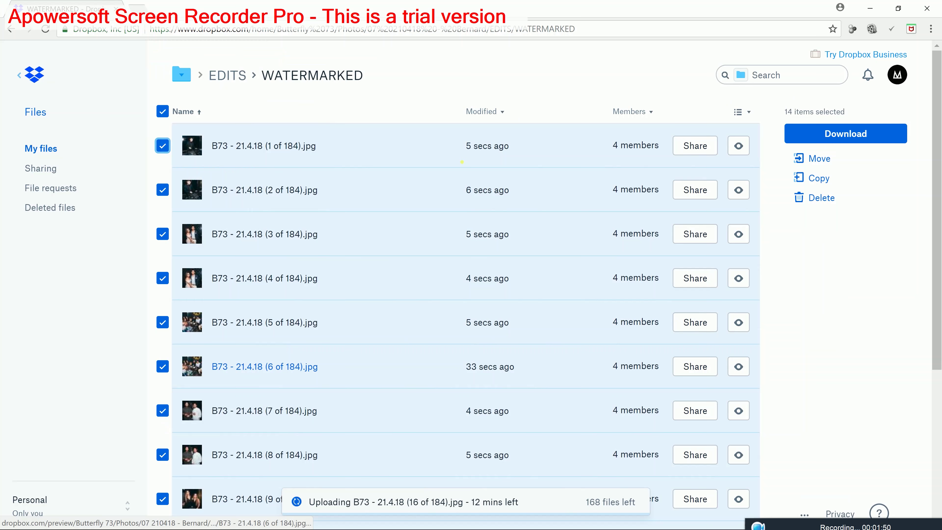